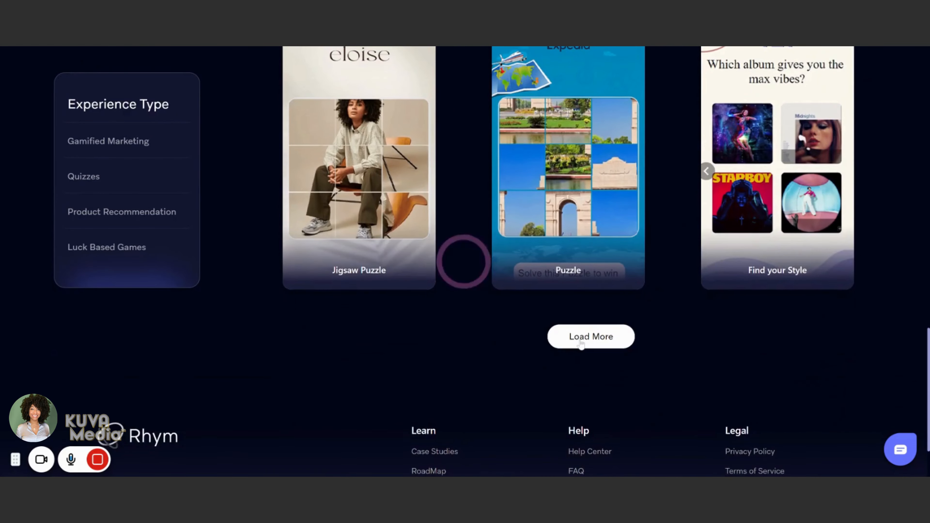
Step: Browse the game template gallery for a suitable design, loading more templates along the way
left_click(581, 344)
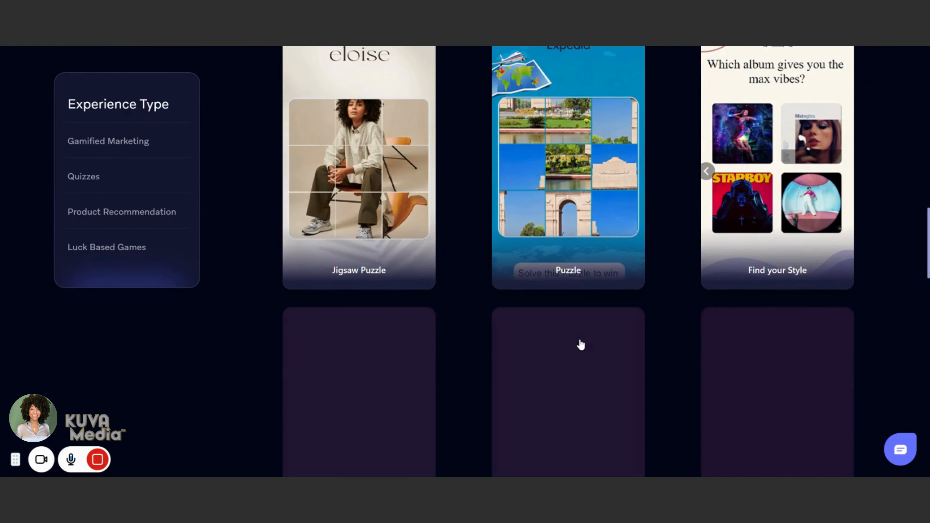
scroll(579, 341, "down", 10)
scroll(581, 343, "down", 12)
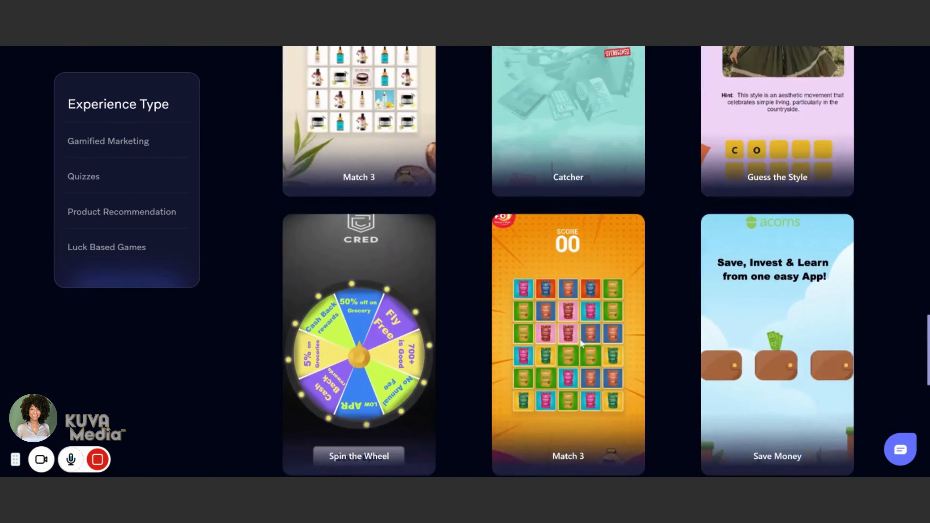
scroll(582, 342, "down", 1)
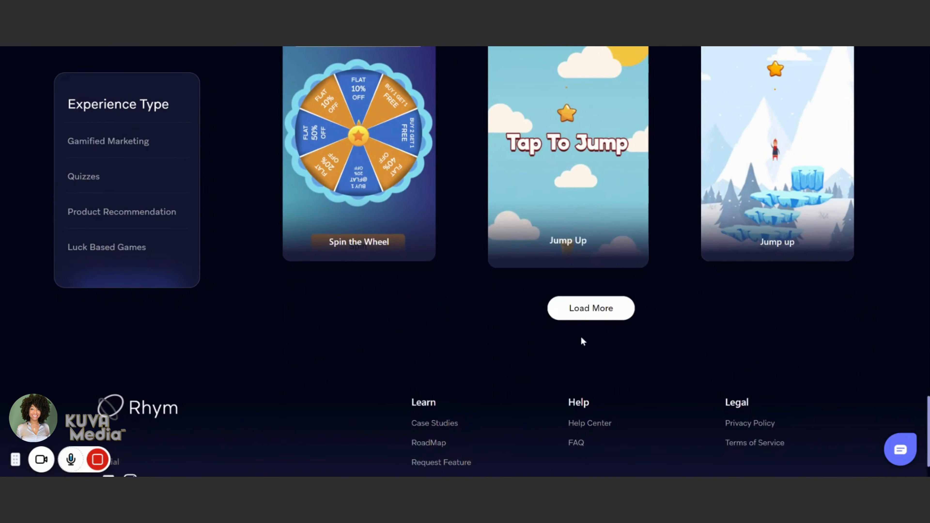
left_click(585, 316)
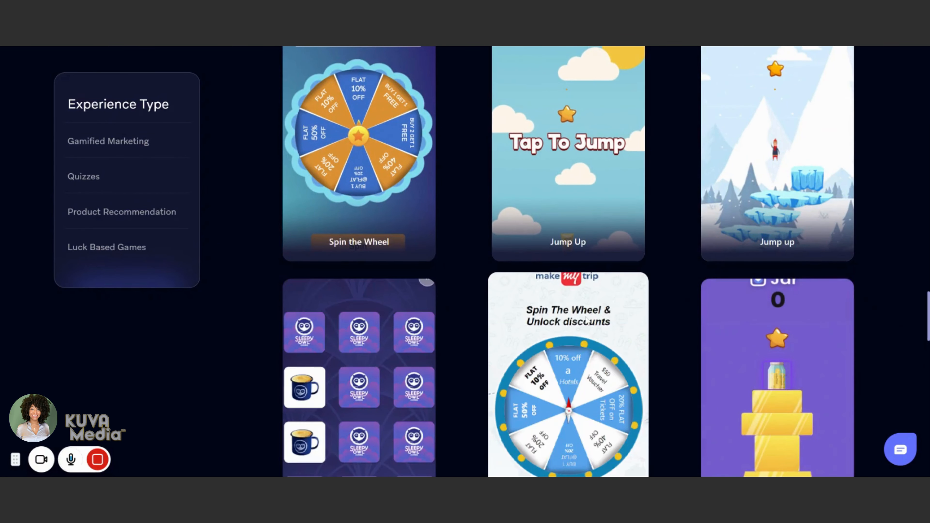
scroll(587, 321, "up", 2)
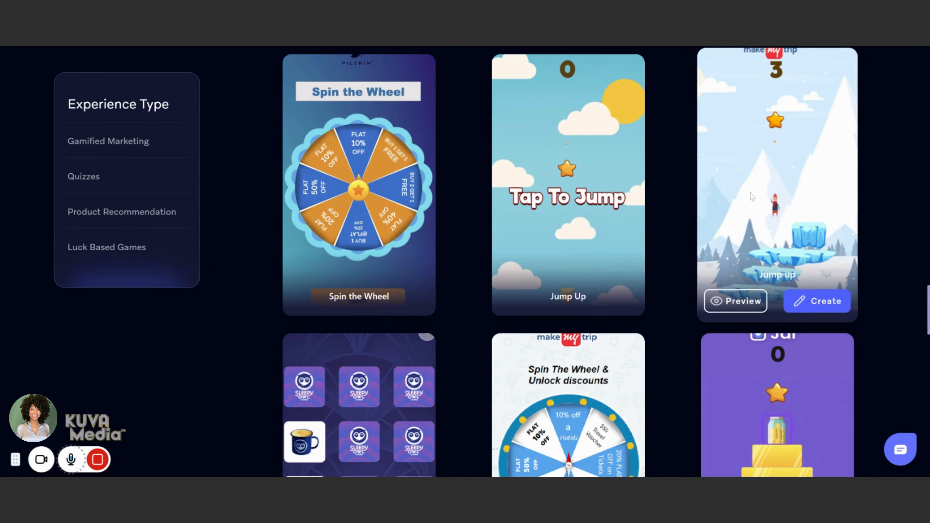
scroll(650, 371, "down", 5)
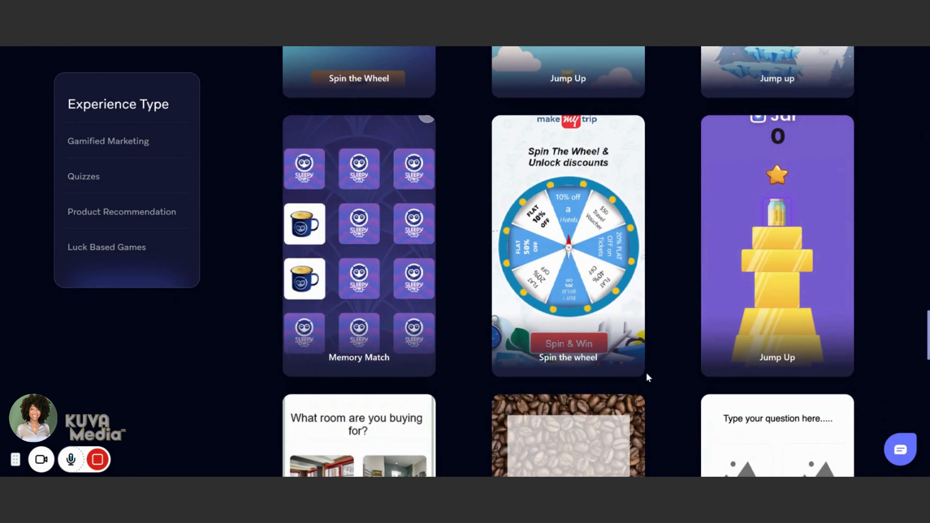
scroll(646, 374, "down", 12)
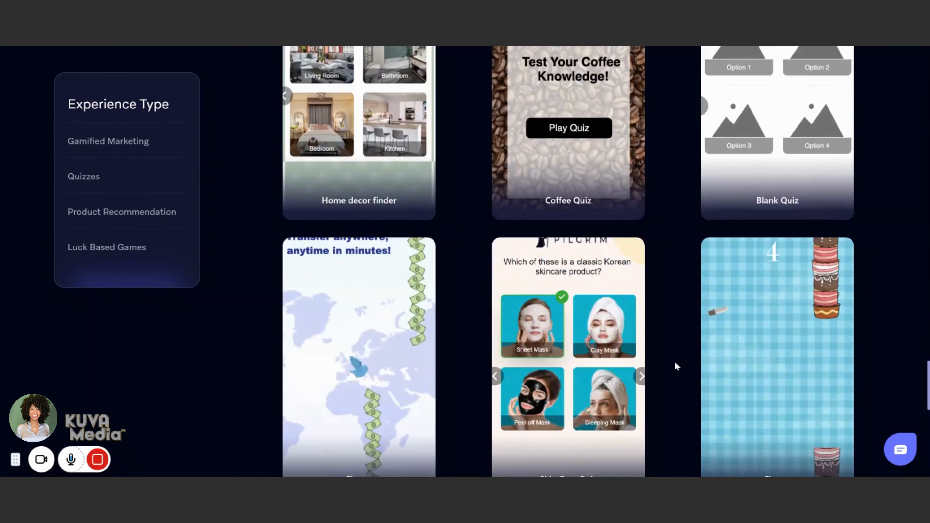
scroll(674, 363, "down", 6)
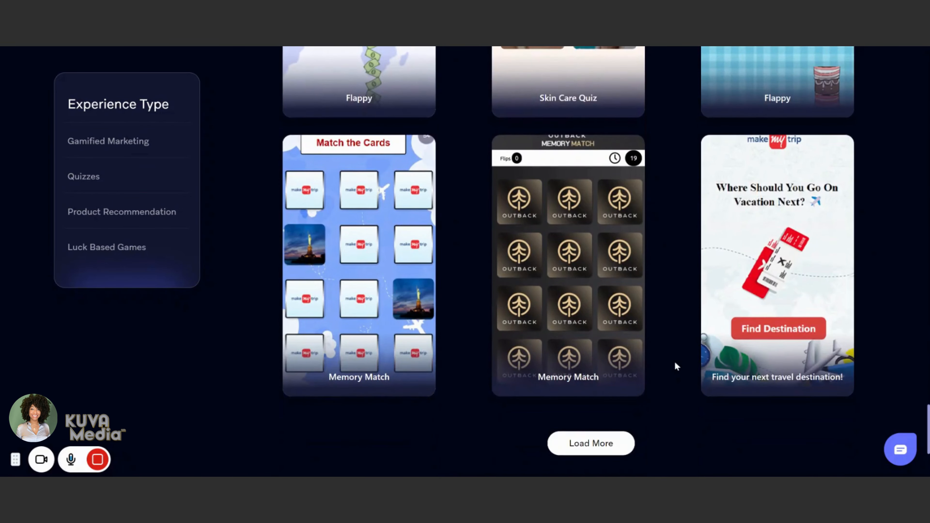
scroll(663, 377, "down", 7)
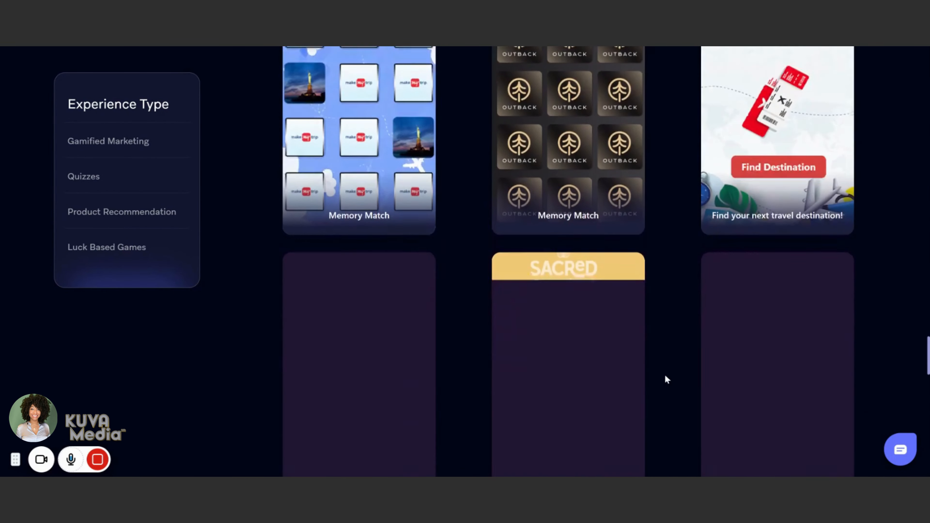
scroll(665, 378, "down", 8)
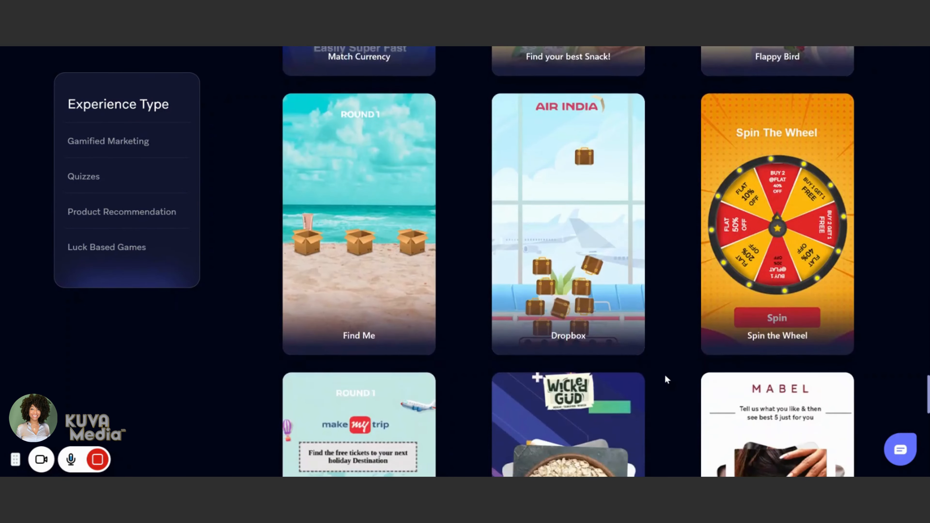
Step: Create a project named Test Project 1 from the orange Spin the Wheel template
mouse_move(763, 207)
left_click(812, 289)
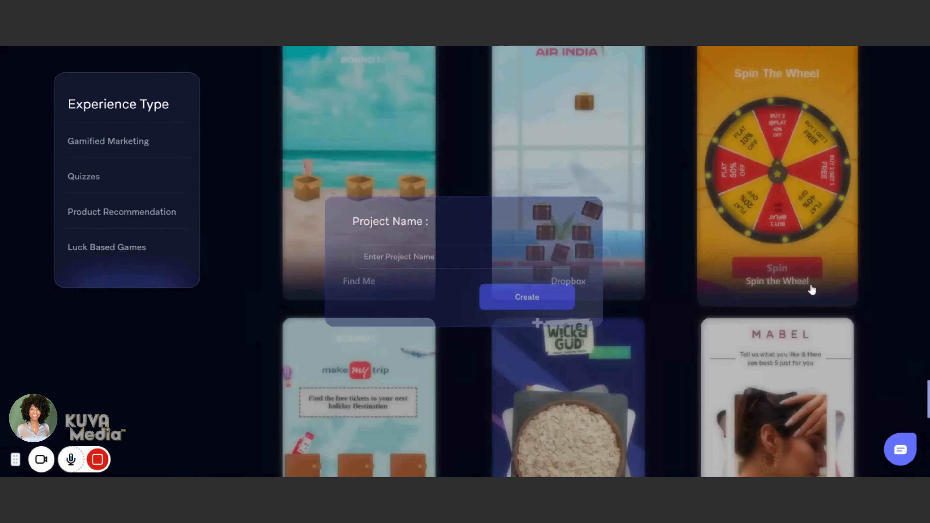
type("Test Project 1")
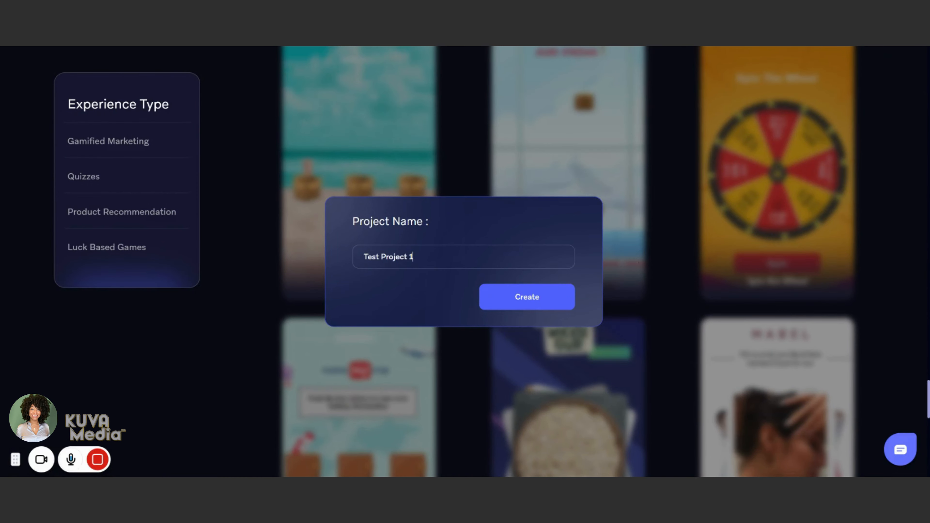
key("Return")
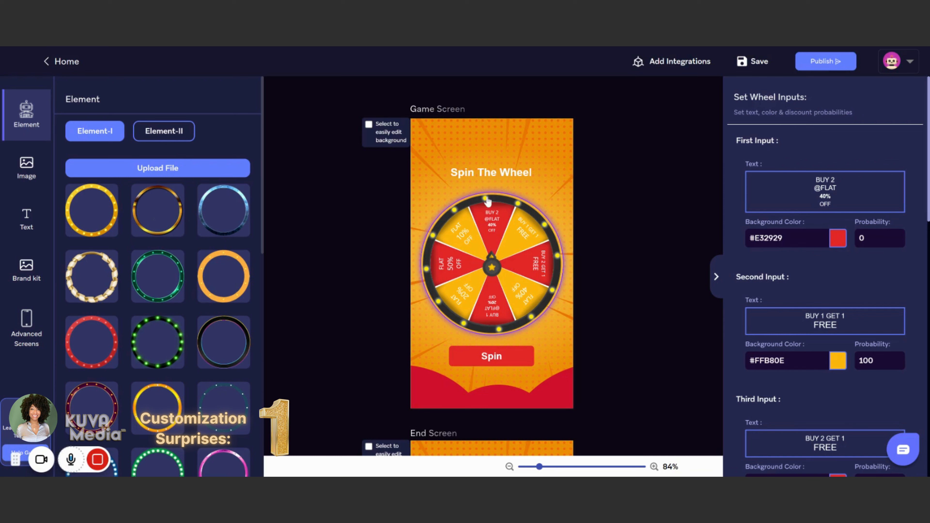
Step: Look through both element sets and try a gold ring frame around the wheel
left_click(152, 134)
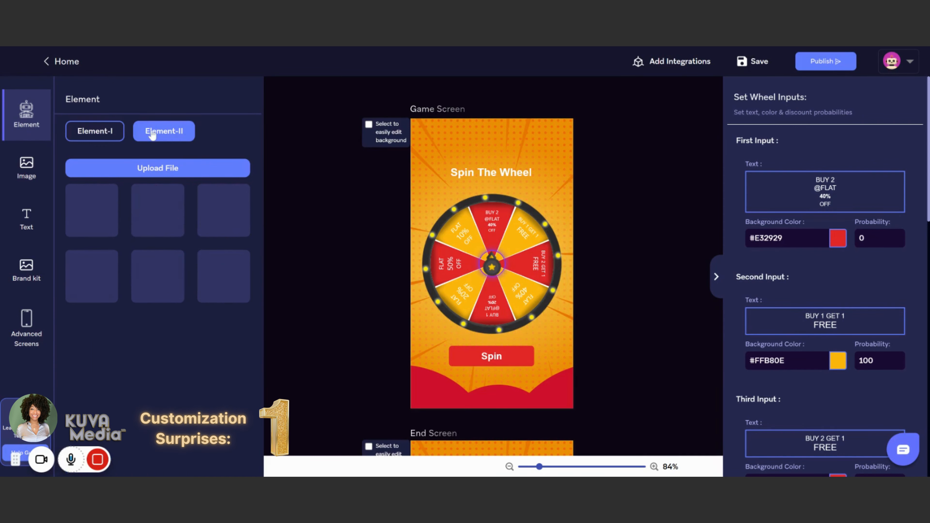
left_click(117, 134)
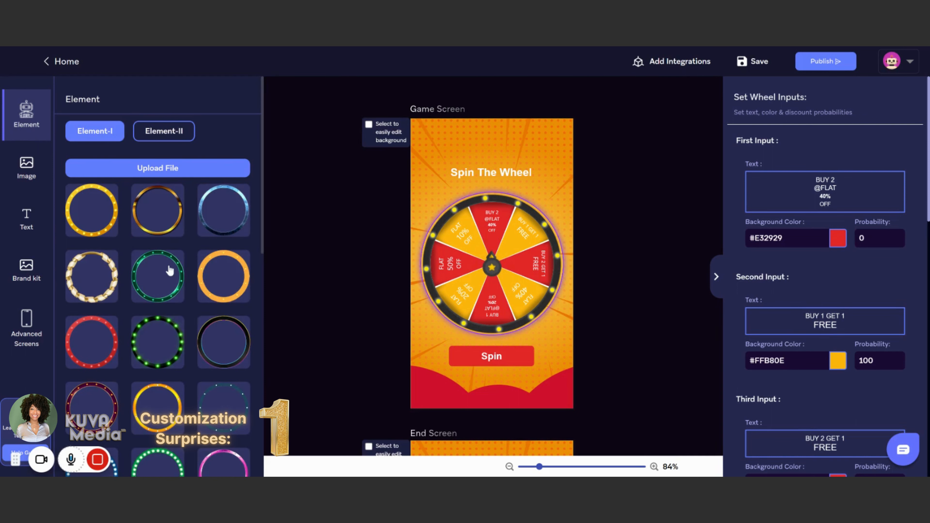
scroll(168, 267, "down", 2)
scroll(170, 270, "down", 9)
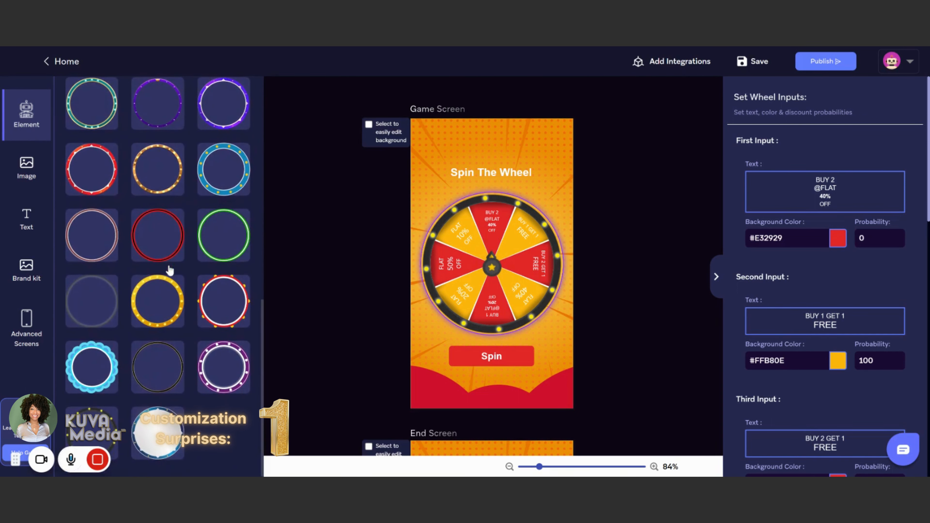
scroll(169, 269, "up", 5)
left_click(214, 347)
scroll(213, 340, "up", 4)
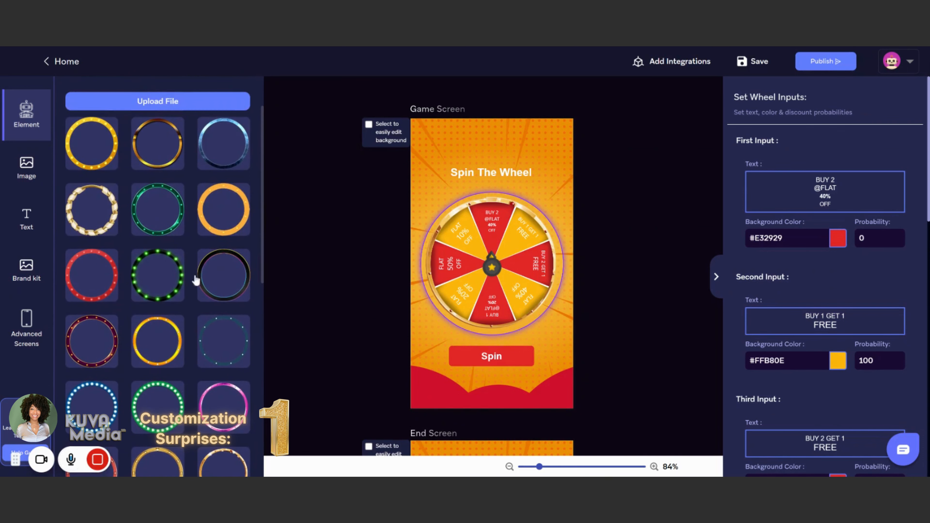
Step: Apply the white-and-gold twisted rope frame to the wheel's outer border
left_click(109, 204)
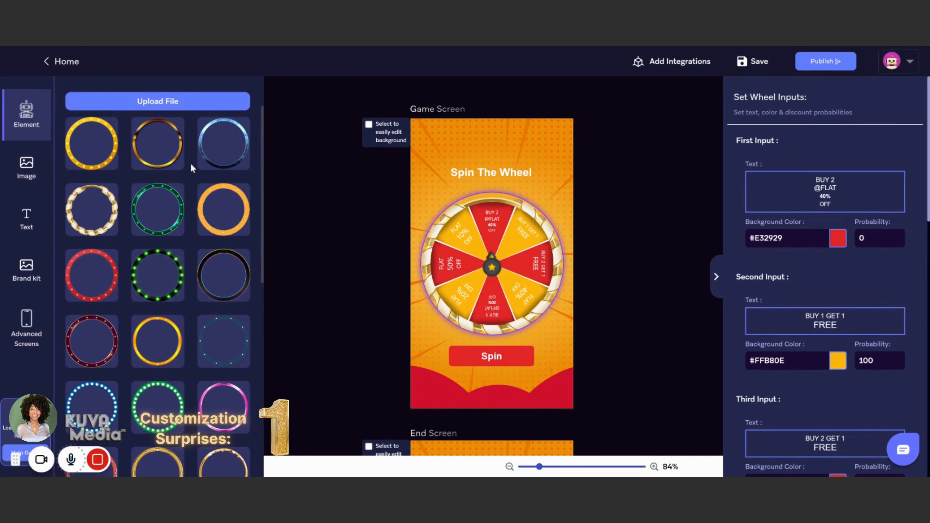
scroll(191, 160, "up", 3)
left_click(178, 197)
scroll(95, 391, "down", 7)
scroll(102, 382, "up", 10)
left_click(110, 288)
Step: Examine the Element-II centre pointers available for the wheel and compare them with the Element-I frames and image assets
left_click(174, 139)
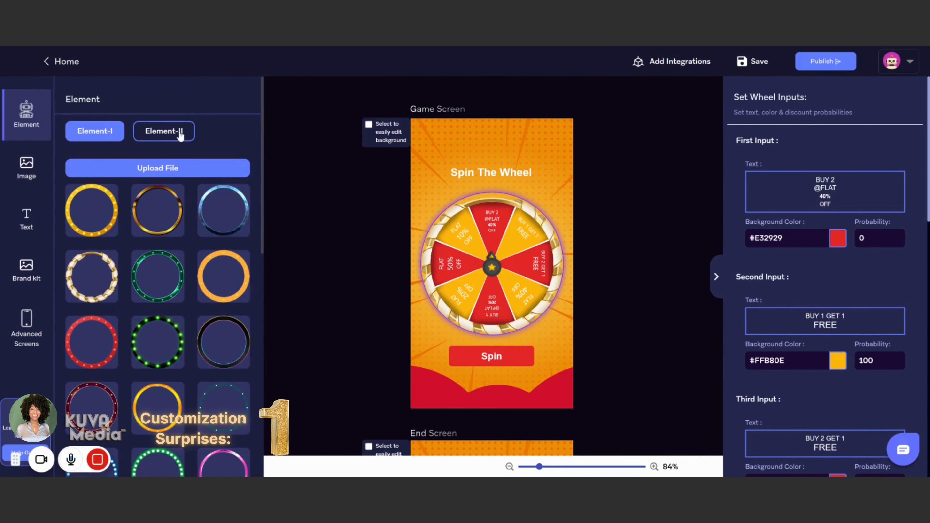
left_click(174, 141)
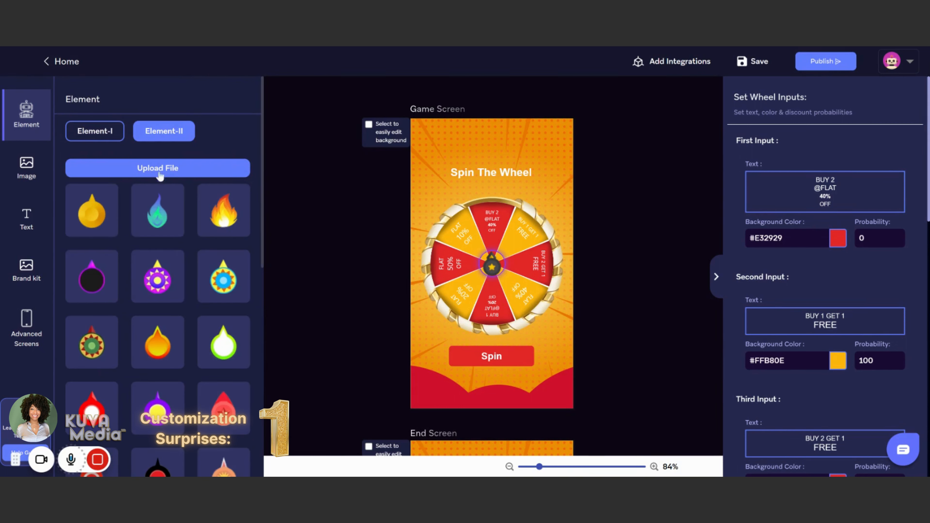
left_click(102, 132)
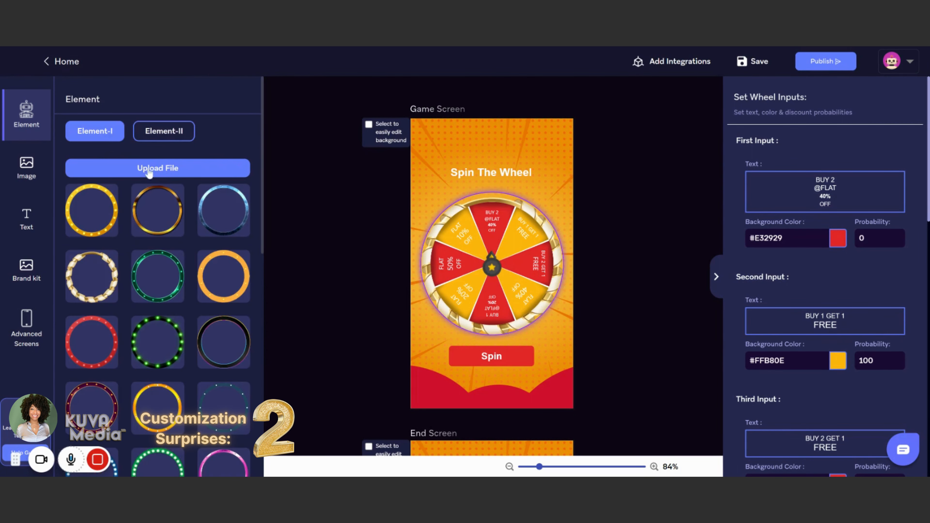
left_click(158, 141)
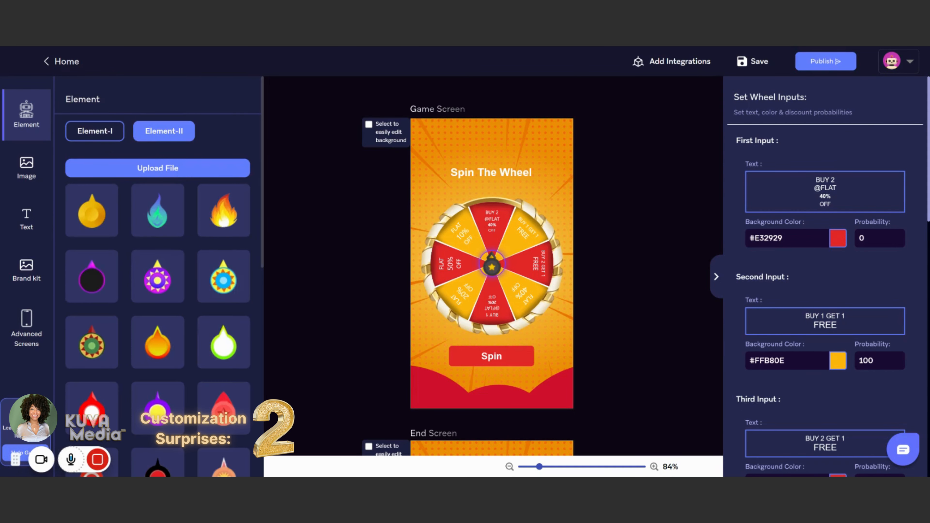
scroll(175, 282, "down", 5)
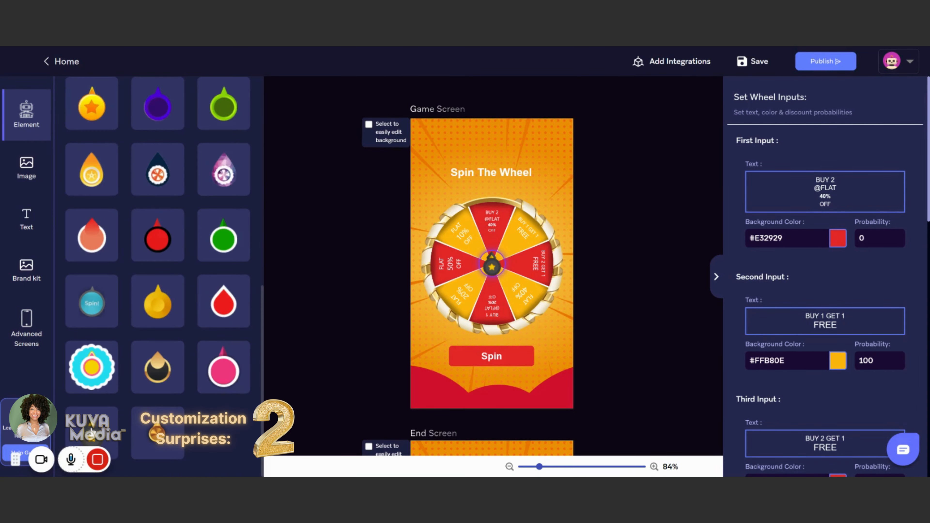
scroll(195, 341, "up", 7)
left_click(26, 166)
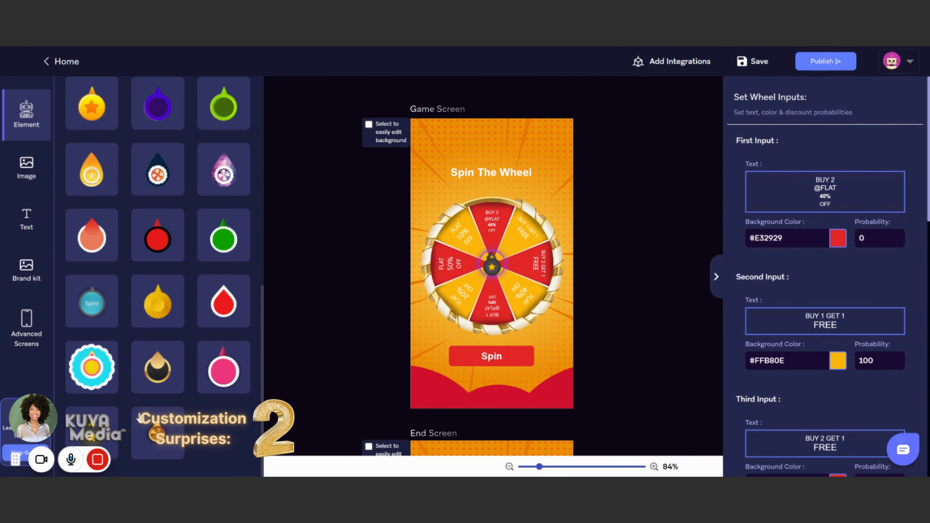
scroll(154, 415, "up", 6)
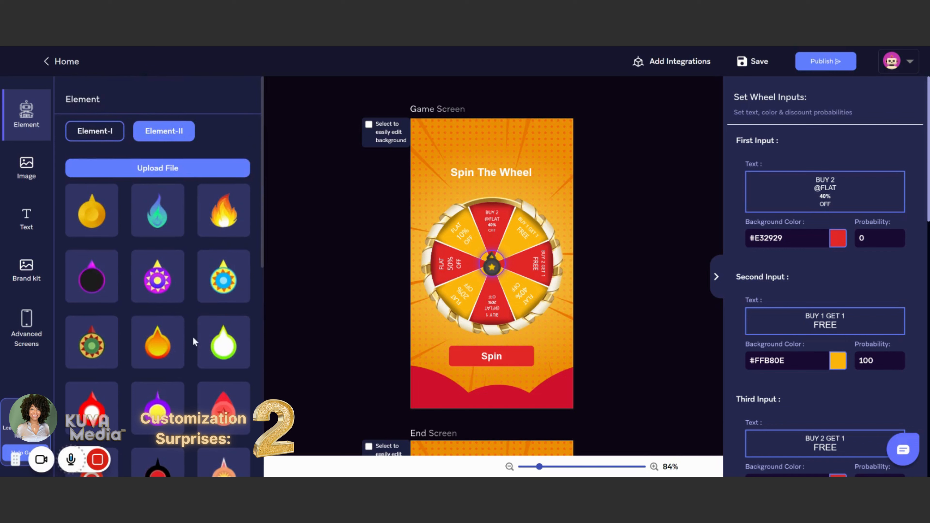
Step: Show the image assets and enable easy background editing for the game screen
left_click(26, 167)
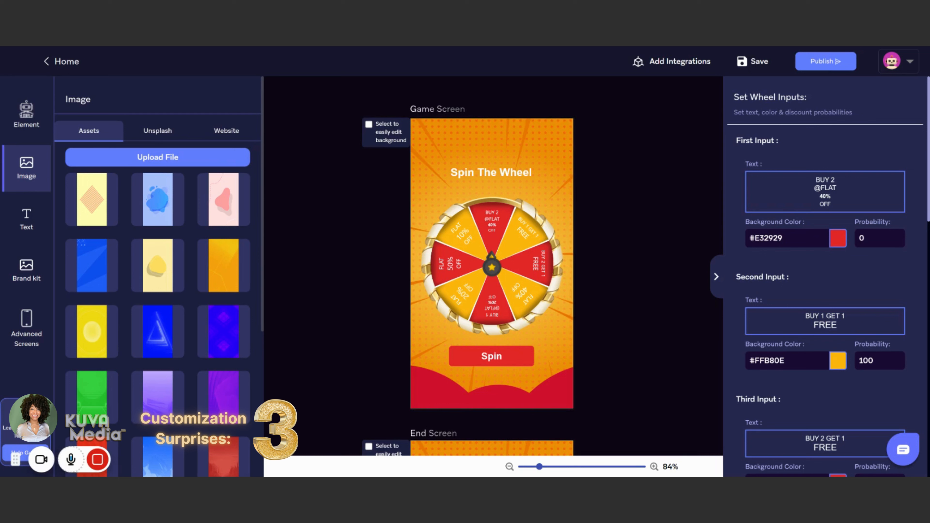
left_click(368, 125)
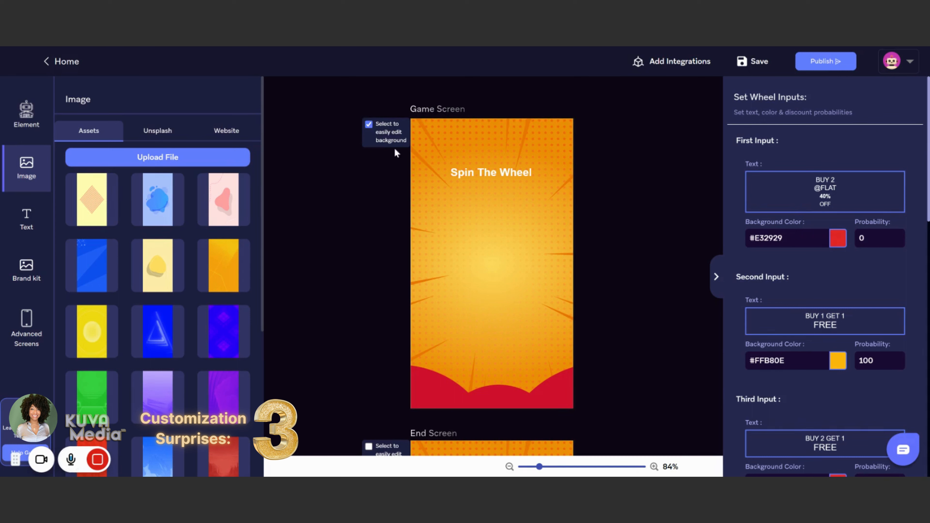
left_click(369, 125)
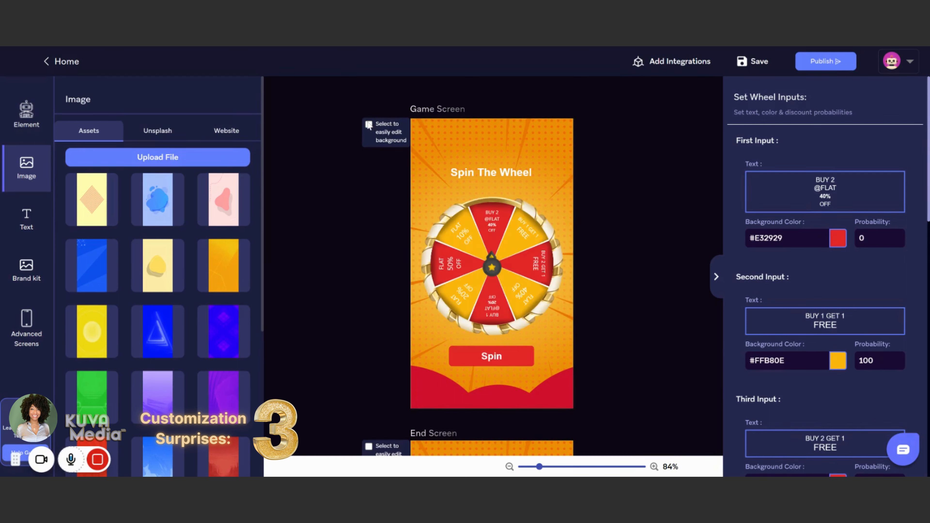
left_click(369, 125)
left_click(369, 125)
left_click(369, 124)
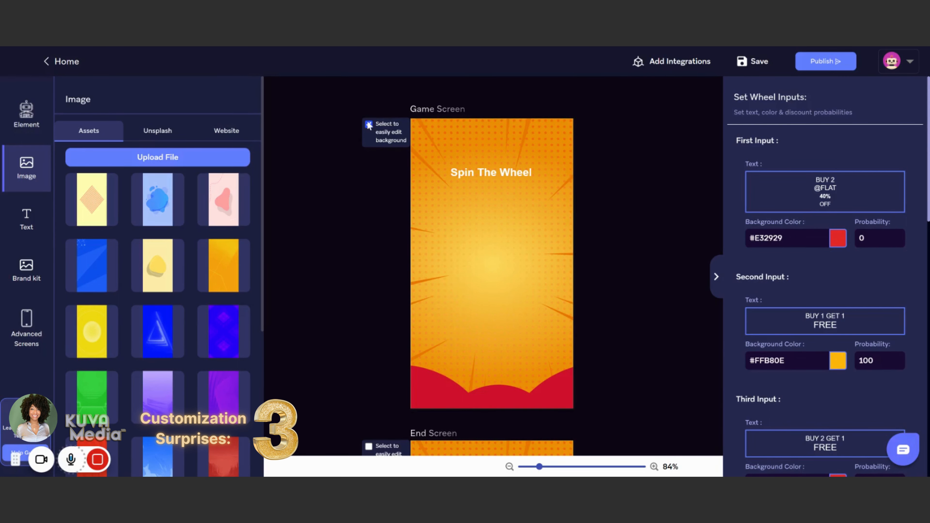
left_click(368, 125)
left_click(368, 125)
Step: Add the leopard image asset to the game screen and enlarge it to cover the whole background
scroll(158, 329, "down", 5)
left_click(223, 368)
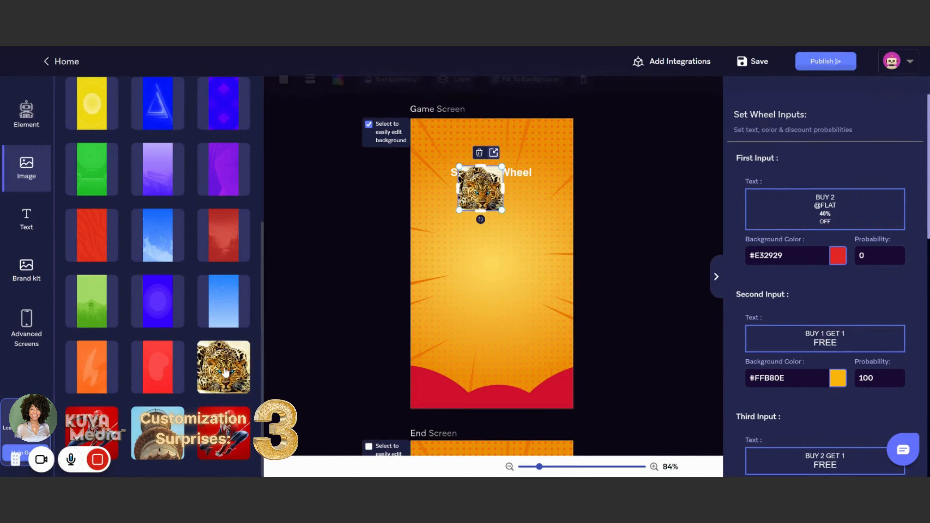
left_click_drag(459, 180, 410, 132)
left_click_drag(456, 164, 413, 281)
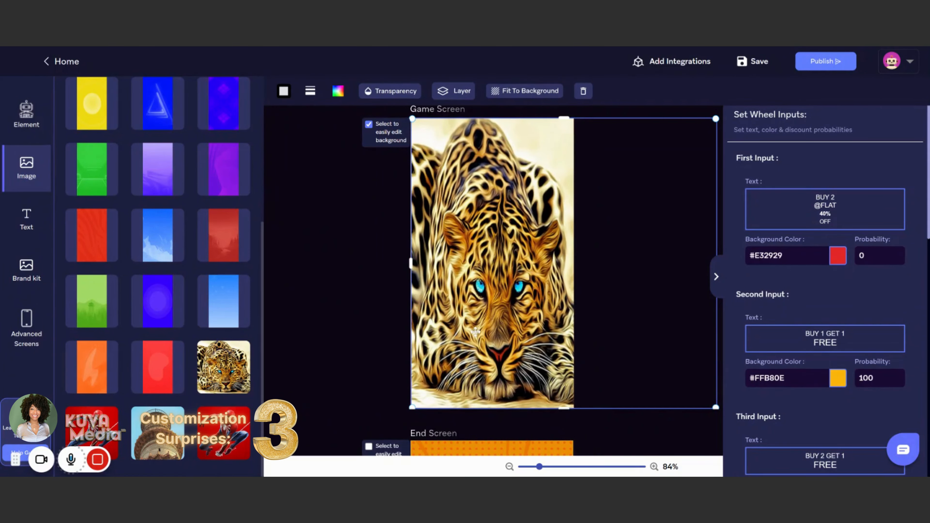
left_click(384, 206)
Step: Search Unsplash for "mountain yellow stars" and add the Milky Way photo with the standing silhouette to the game screen
left_click(151, 131)
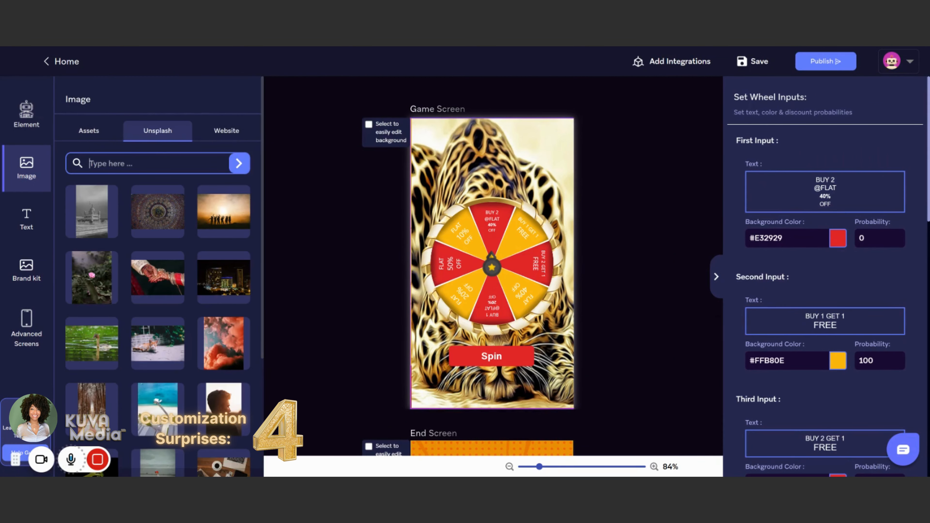
type("mountain")
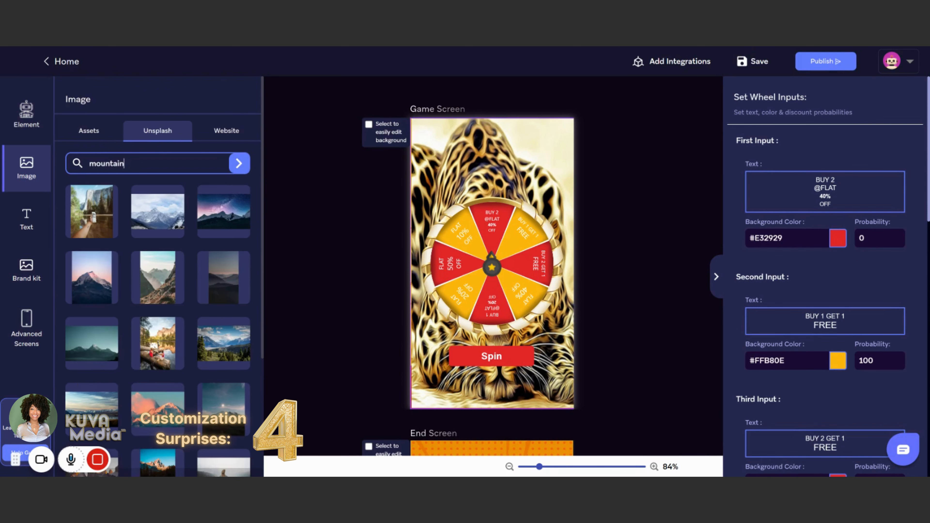
scroll(176, 377, "down", 3)
scroll(176, 378, "up", 3)
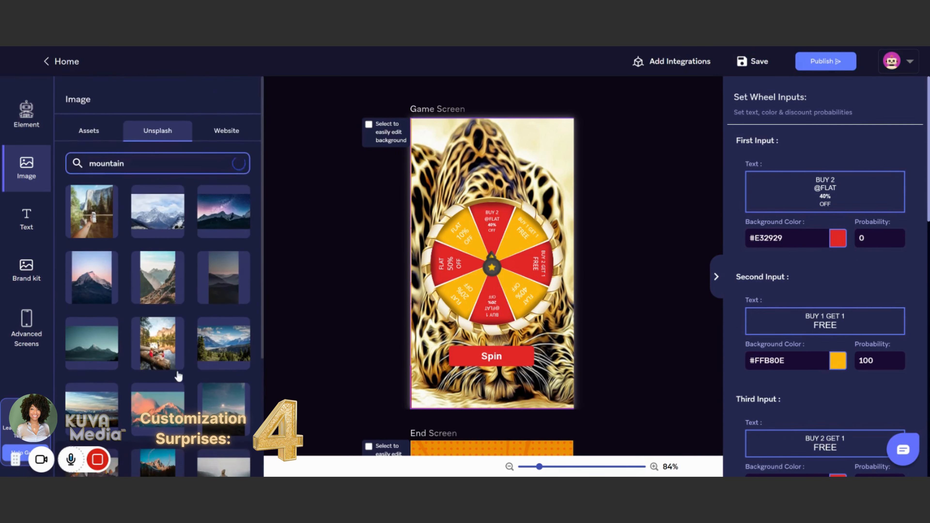
type("yellow stars")
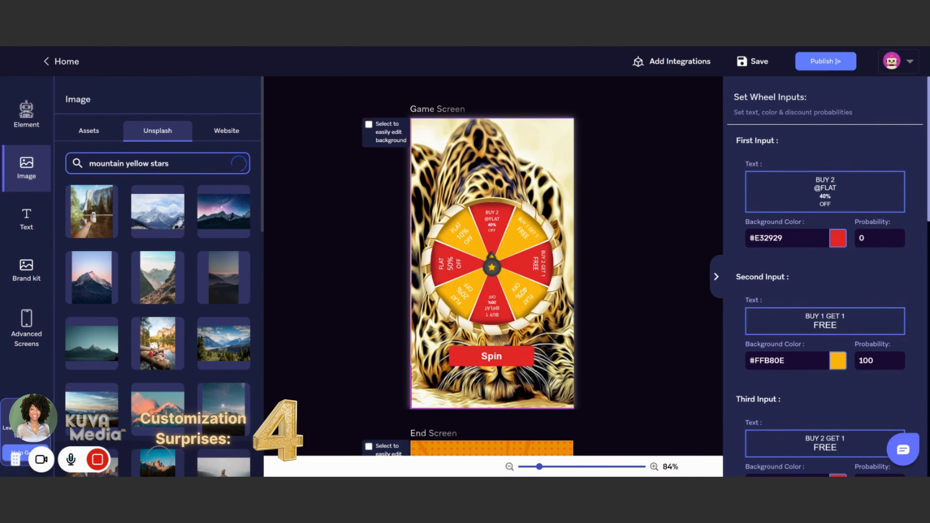
scroll(206, 341, "down", 5)
scroll(206, 341, "up", 5)
left_click(98, 282)
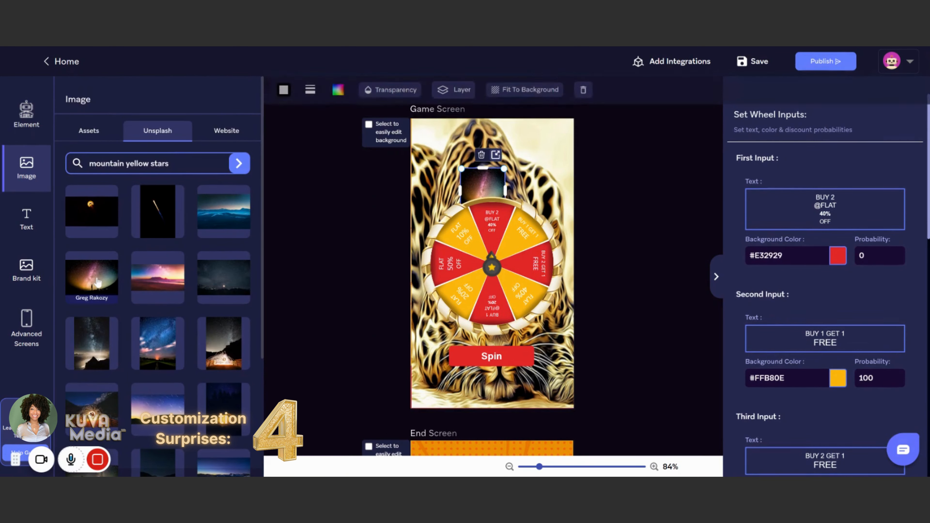
Step: Enable easy background editing for the game screen and enlarge the night-sky photo to cover the whole background
left_click(368, 125)
left_click_drag(474, 191, 425, 137)
left_click_drag(453, 168, 679, 409)
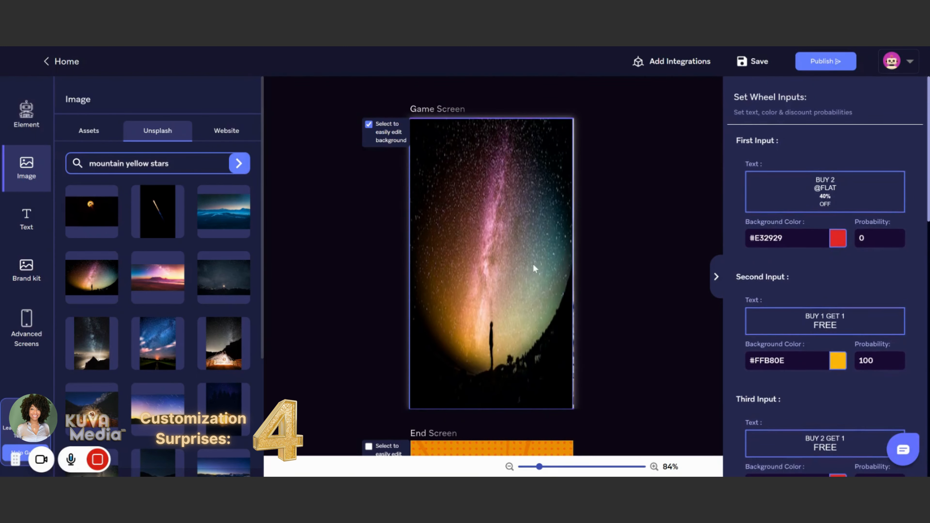
left_click(533, 268)
left_click_drag(678, 268, 588, 284)
left_click(587, 284)
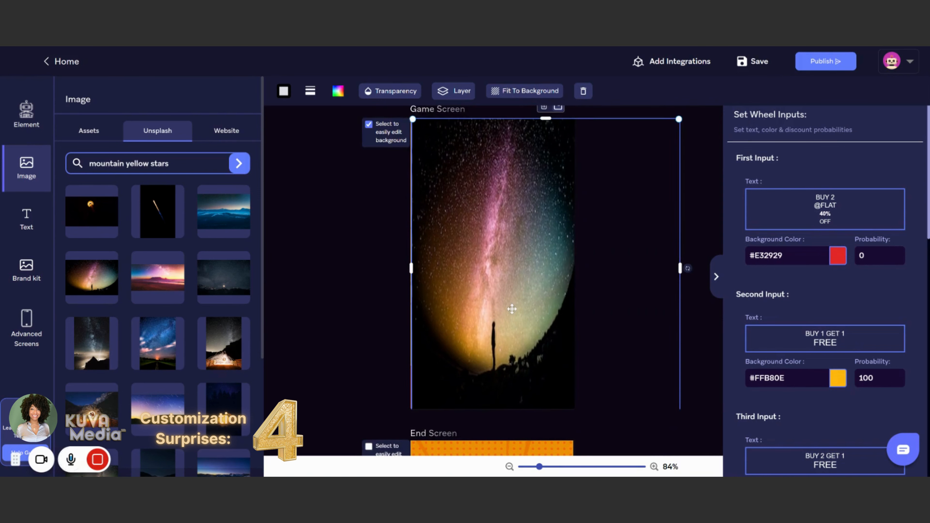
Step: Turn off easy background editing for the game screen and show the website image source
left_click(292, 307)
left_click(369, 125)
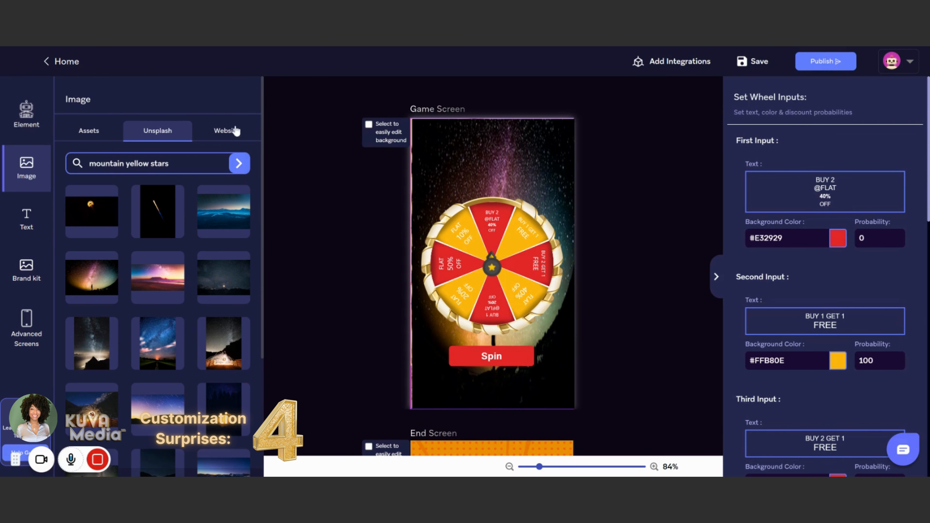
left_click(235, 130)
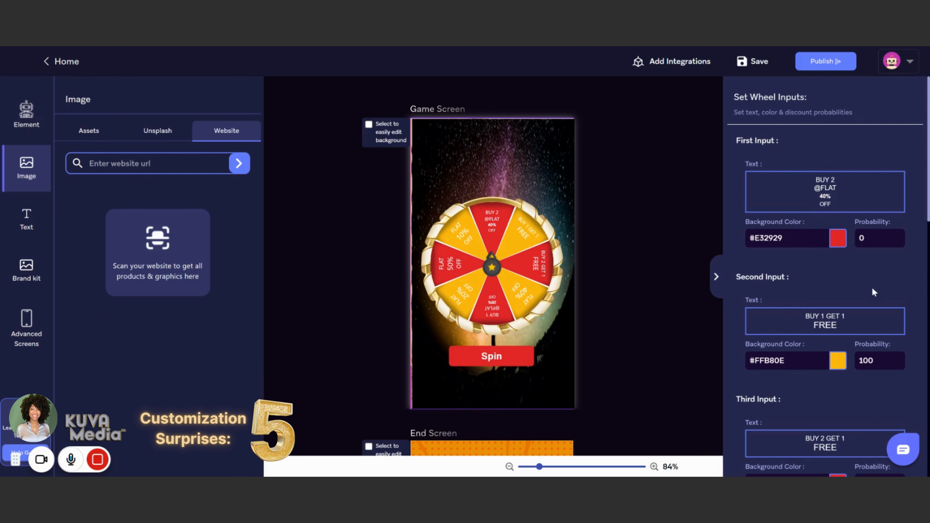
Step: Replace the texts of the first three wheel inputs with "A new car", "A new cat" and "A free home"
left_click_drag(842, 205, 812, 195)
type("A new car")
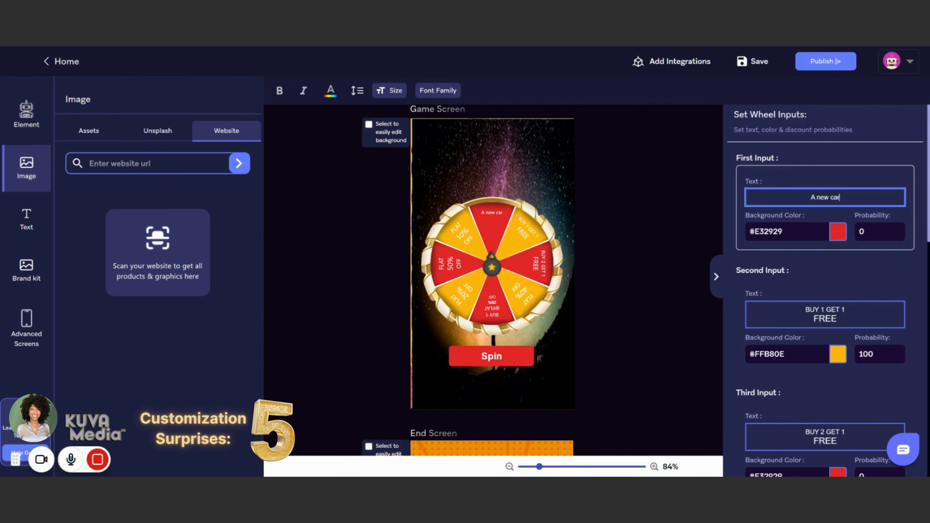
left_click_drag(850, 319, 803, 308)
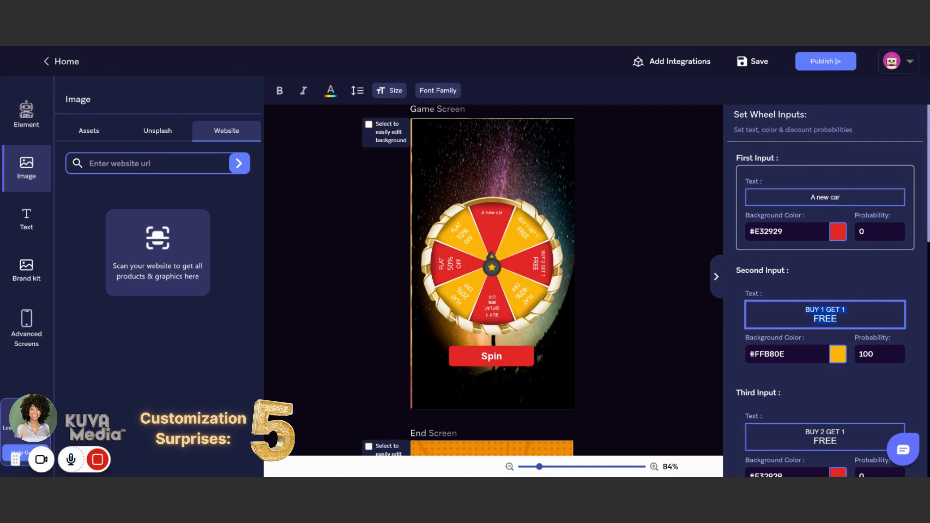
type("A new cat")
scroll(842, 318, "down", 3)
left_click_drag(846, 322, 804, 311)
type("A free home")
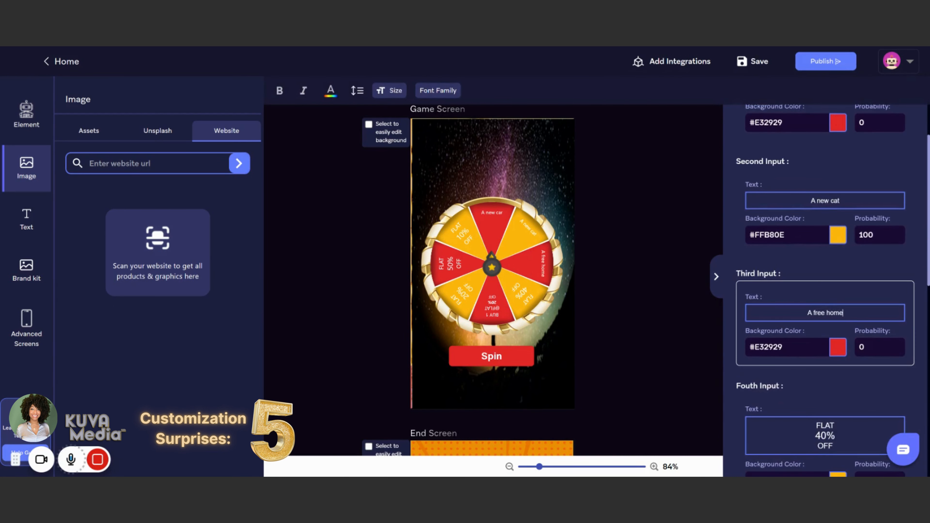
left_click(646, 368)
Step: Set the background color of the first wheel input to #2f2f2f
scroll(863, 249, "up", 3)
left_click_drag(784, 215, 748, 214)
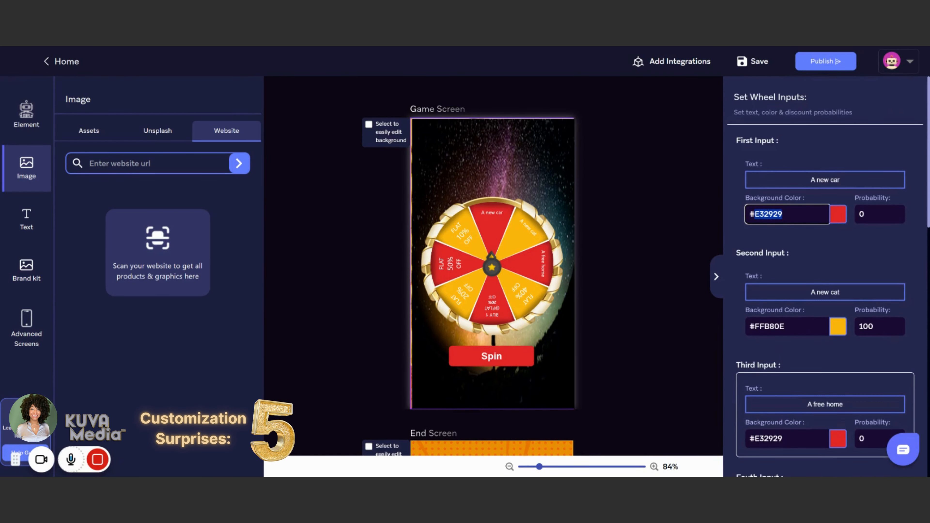
type("cb")
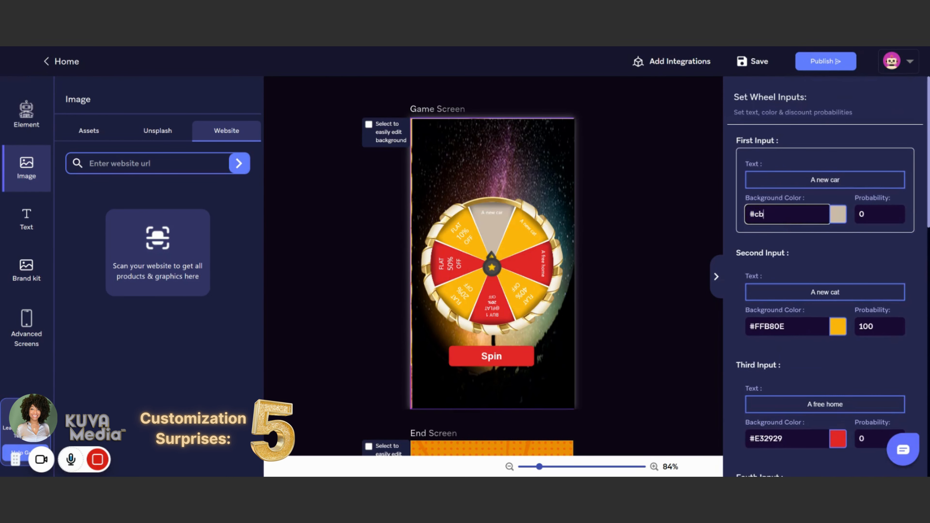
key("BackSpace")
key("BackSpace")
key("BackSpace")
type("#2f2f2f")
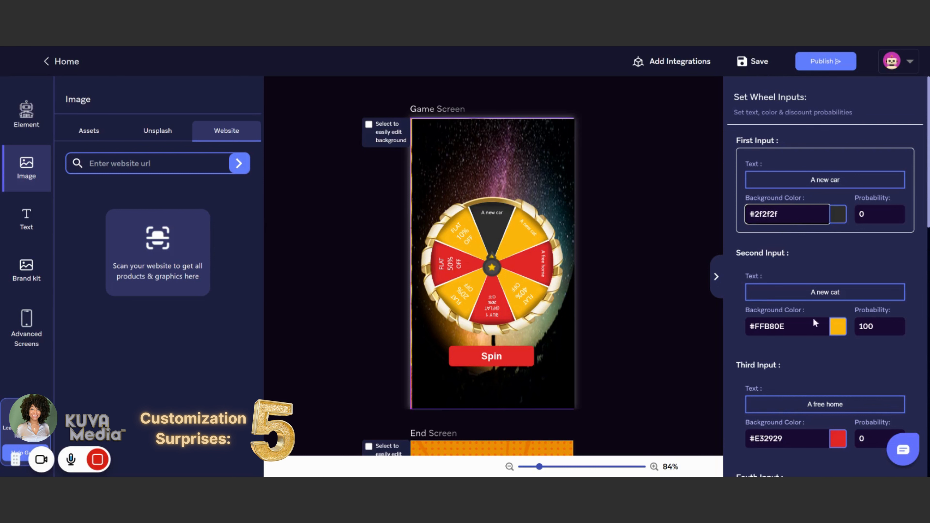
Step: Enter a probability of 0 for the first wheel input and look over the probabilities of the following inputs
left_click_drag(815, 323, 753, 326)
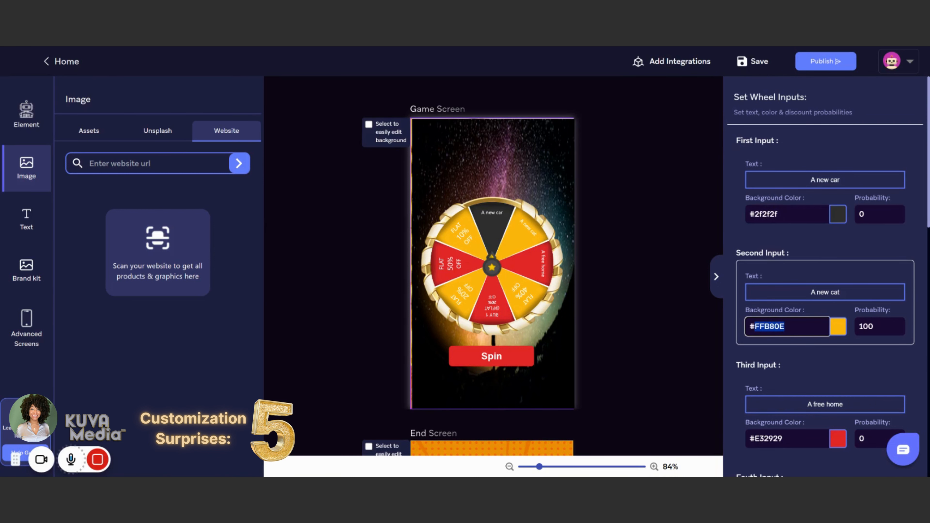
left_click_drag(867, 215, 856, 216)
type("0")
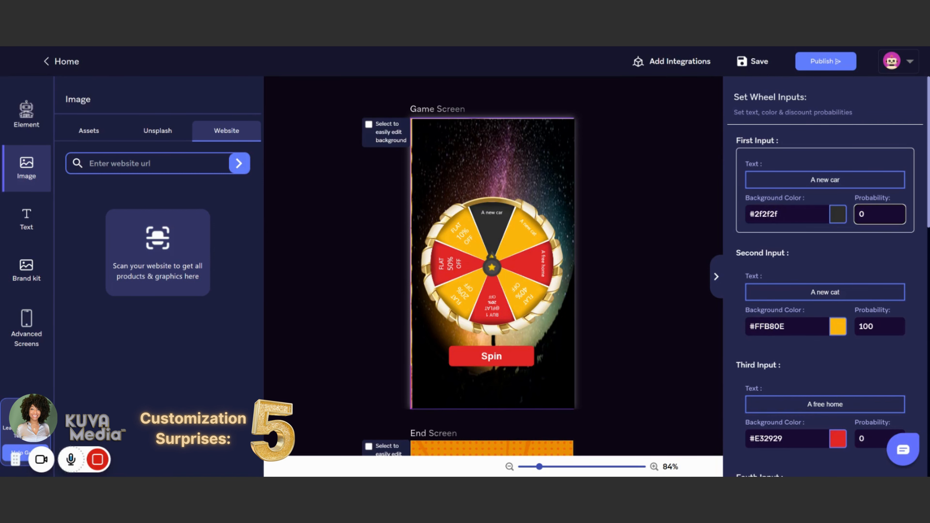
scroll(825, 281, "down", 15)
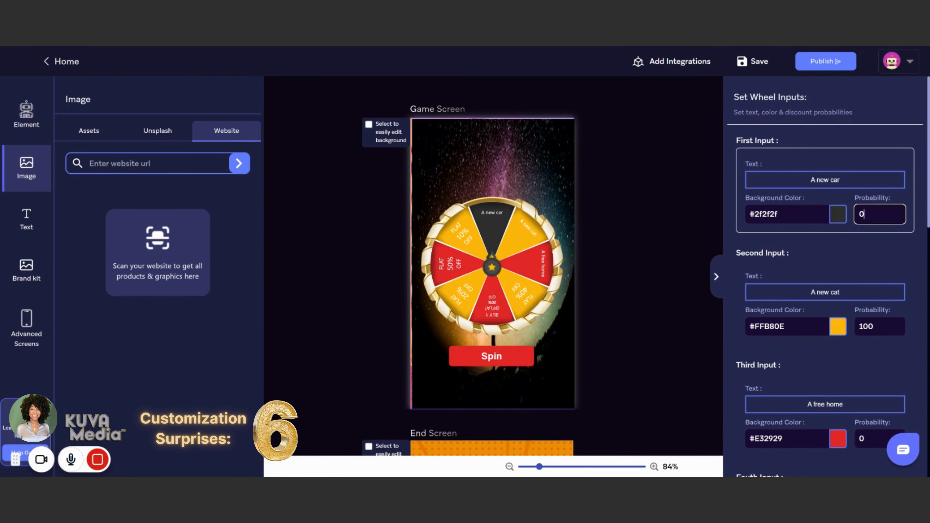
scroll(825, 281, "down", 12)
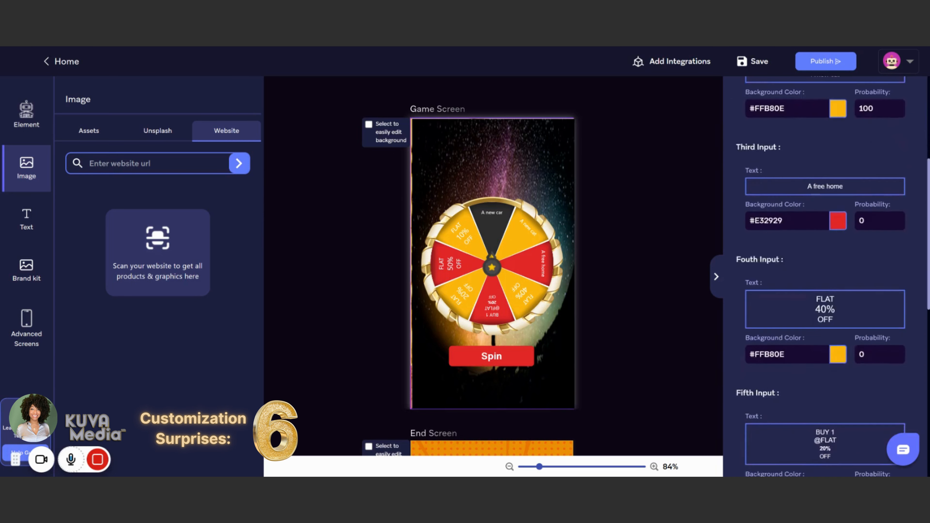
scroll(825, 137, "up", 12)
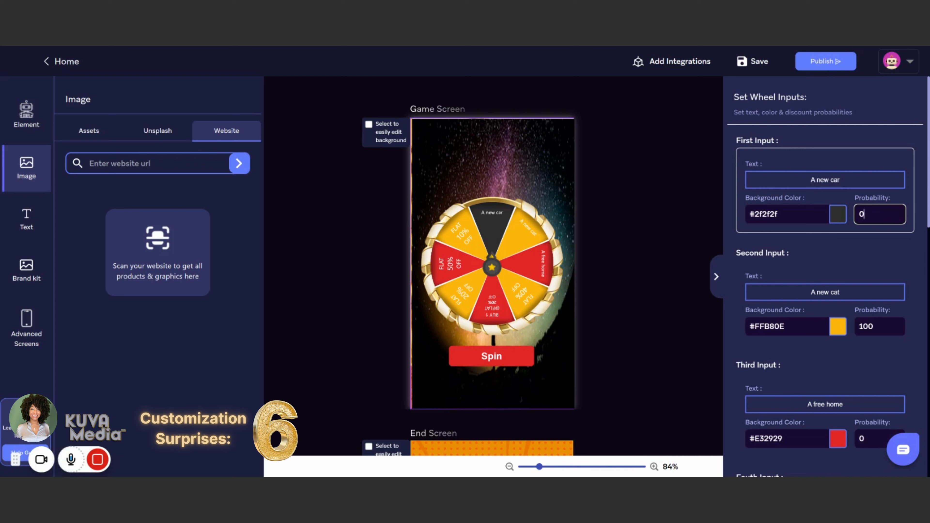
Step: Set the background color of the second wheel input to #cba463 and of the third to #2f2f2f
left_click_drag(785, 326, 759, 326)
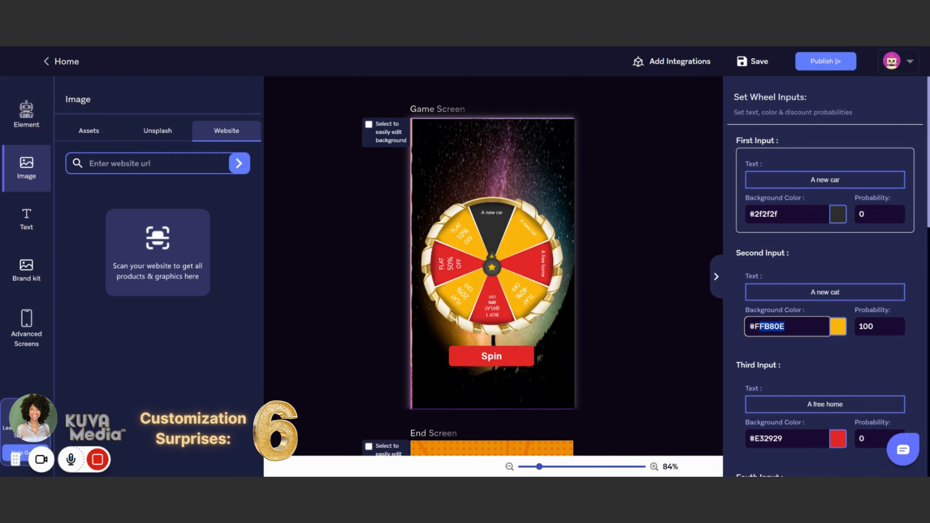
type("cb")
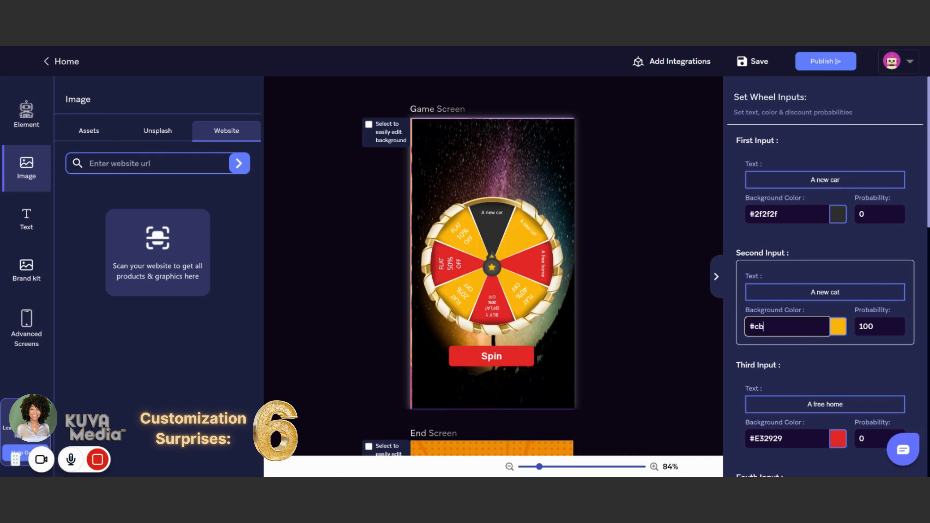
type("a463")
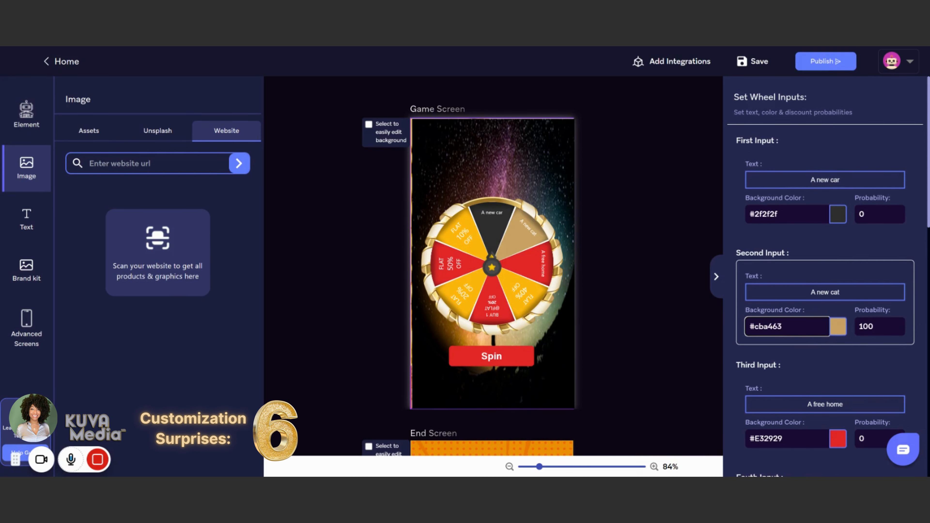
scroll(825, 277, "down", 2)
left_click_drag(785, 384, 755, 385)
type("2f2f2f")
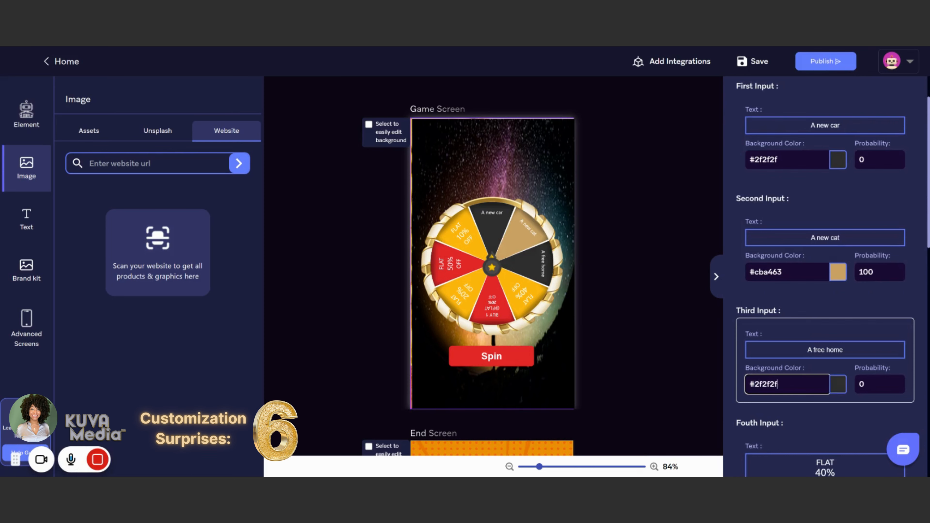
Step: Continue the alternating background colors with #cba463 for the fourth and sixth wheel inputs and #2f2f2f for the fifth
scroll(812, 388, "down", 3)
left_click_drag(783, 163, 755, 163)
key("ctrl+c")
left_click_drag(785, 409, 754, 409)
key("ctrl+v")
scroll(787, 370, "down", 5)
left_click_drag(784, 327, 754, 352)
type("2f2f2f")
scroll(765, 329, "down", 3)
key("ctrl+v")
scroll(769, 344, "down", 5)
Step: Set the seventh wheel input's background color to #2f2f2f and the eighth's to #cba463, and save the game
left_click(783, 315)
key("BackSpace")
key("BackSpace")
key("BackSpace")
key("BackSpace")
key("BackSpace")
key("BackSpace")
type("2f2f2f")
left_click_drag(784, 448, 755, 449)
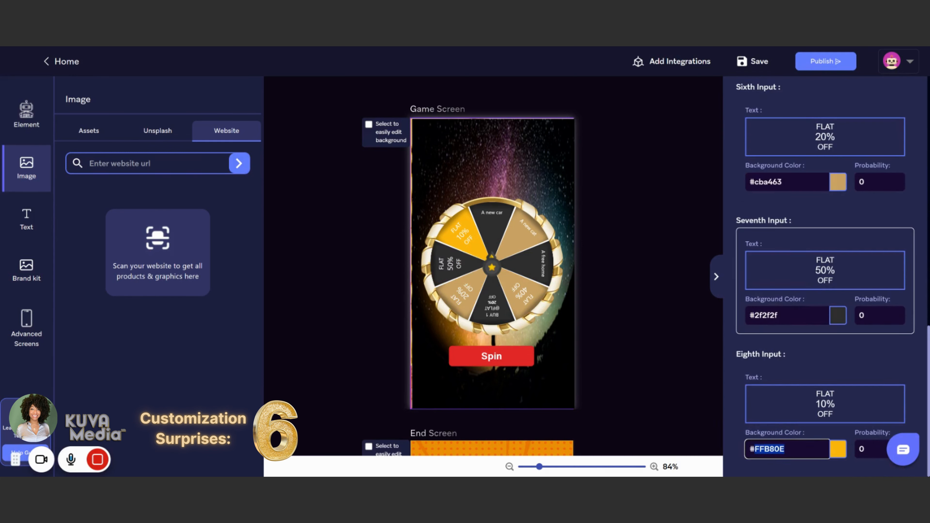
key("ctrl+v")
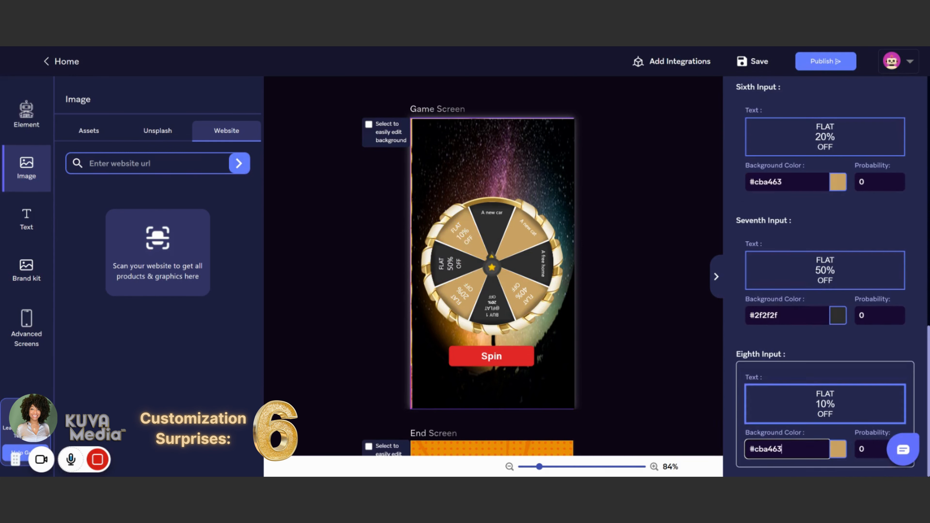
left_click(663, 399)
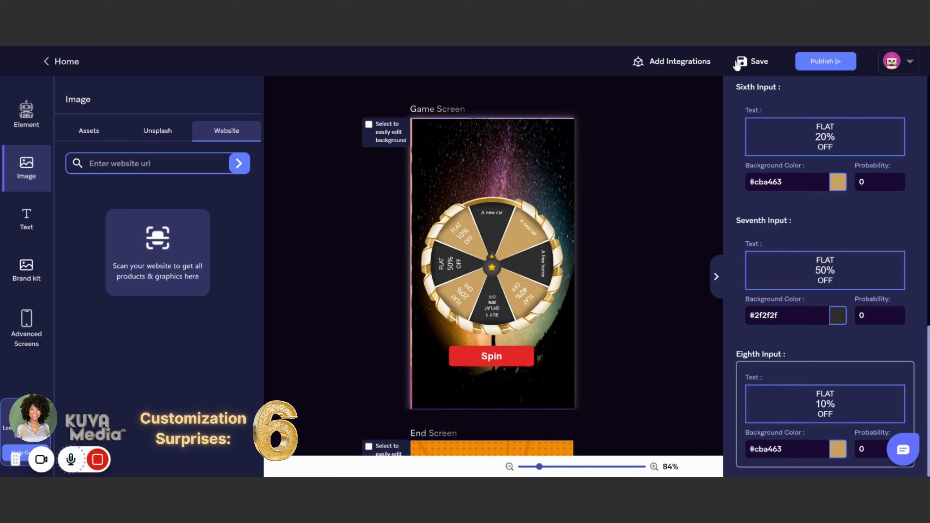
left_click(740, 63)
Step: Move the Spin button slightly further down below the wheel on the game screen
left_click(475, 362)
mouse_move(476, 362)
left_mouse_down()
mouse_move(451, 291)
mouse_move(505, 172)
mouse_move(485, 162)
mouse_move(512, 369)
mouse_move(353, 379)
mouse_move(463, 157)
mouse_move(447, 317)
mouse_move(366, 329)
mouse_move(478, 153)
mouse_move(448, 323)
mouse_move(472, 361)
mouse_move(460, 368)
mouse_move(494, 344)
mouse_move(469, 170)
mouse_move(481, 173)
mouse_move(478, 352)
mouse_move(440, 394)
mouse_move(432, 109)
mouse_move(427, 191)
mouse_move(477, 364)
mouse_move(458, 192)
mouse_move(479, 400)
mouse_move(468, 396)
mouse_move(500, 376)
mouse_move(466, 370)
left_mouse_up()
left_click_drag(524, 374, 523, 373)
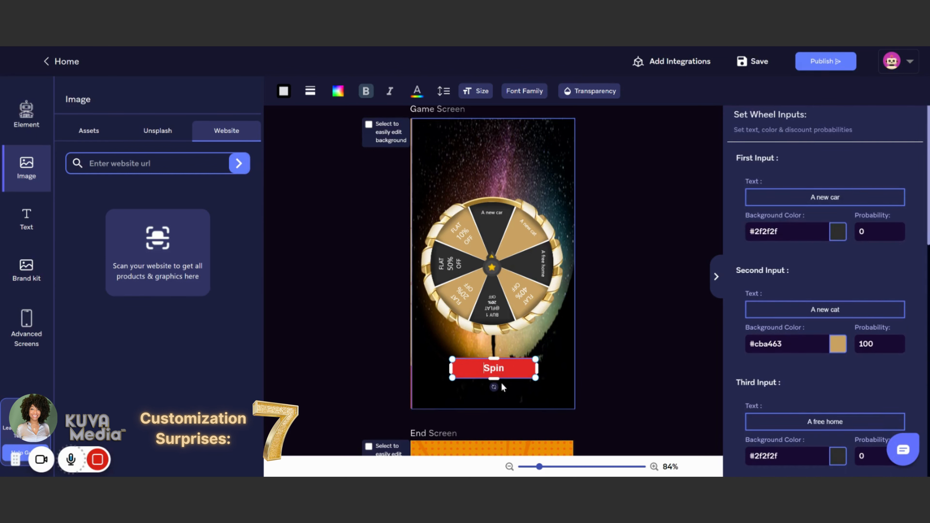
left_click(507, 369)
left_click(598, 363)
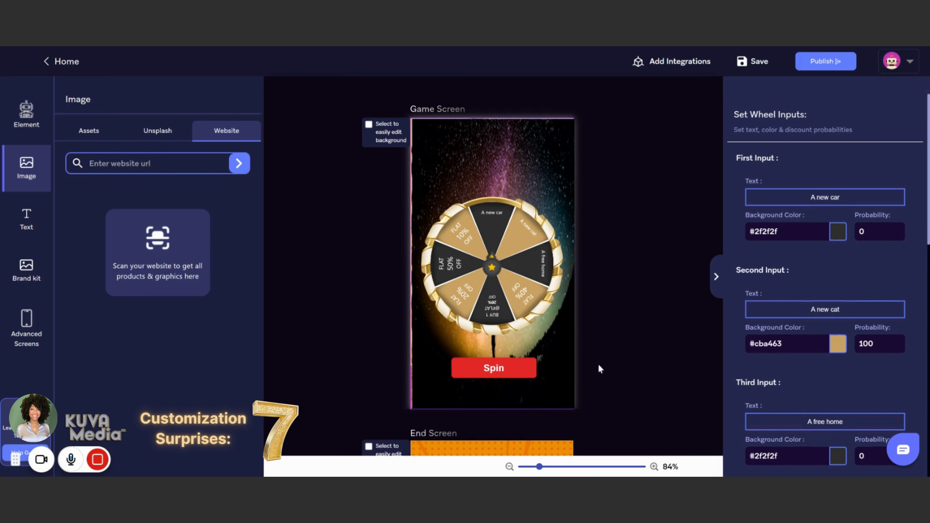
Step: Try a light green fill on the Spin button, then change its fill color to dark red #B50202
left_click(530, 373)
left_click(338, 92)
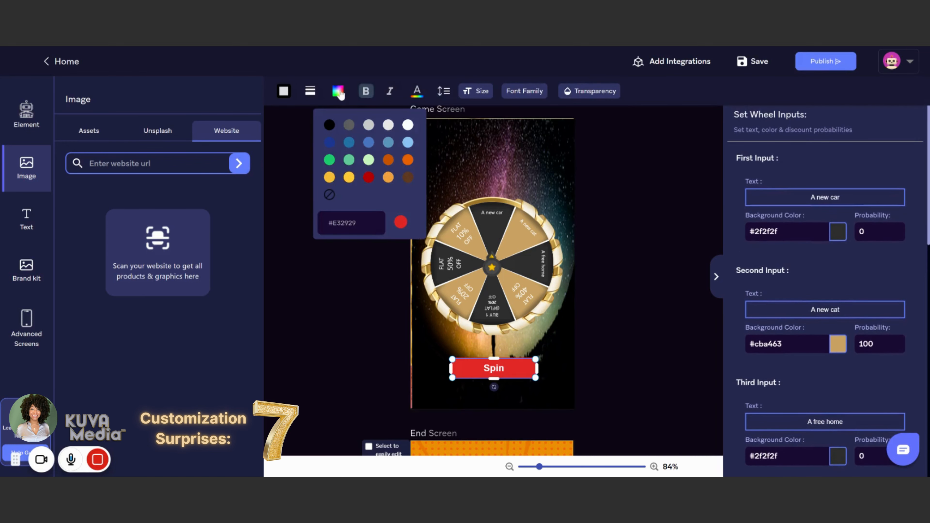
left_click(339, 93)
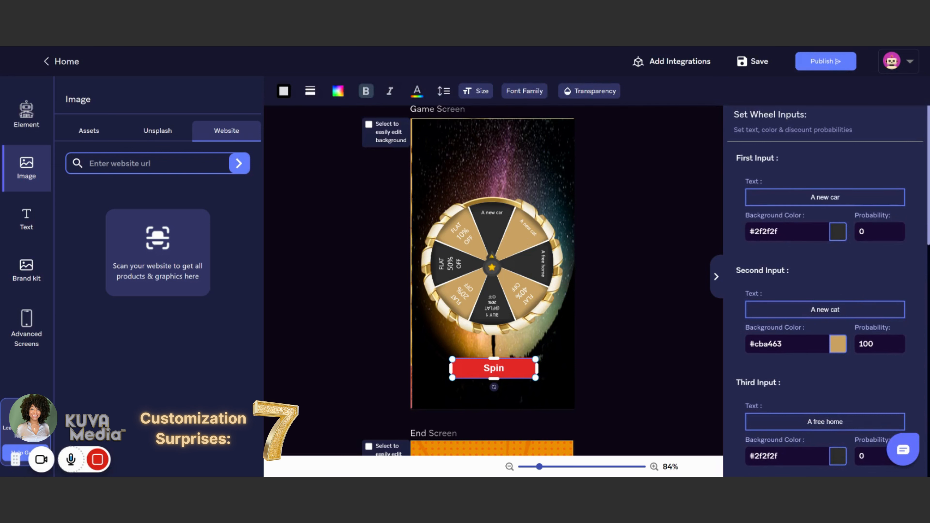
scroll(880, 391, "down", 15)
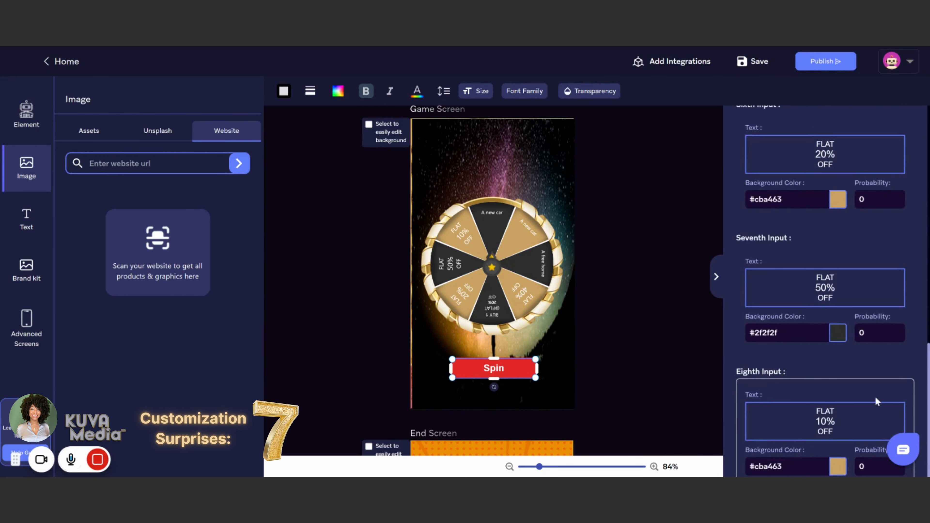
scroll(855, 401, "up", 6)
scroll(855, 400, "up", 10)
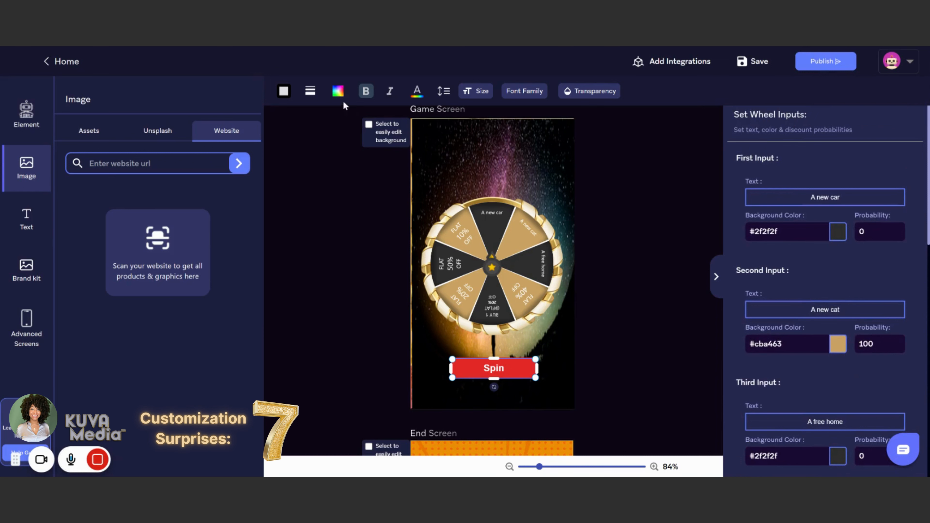
left_click(339, 95)
left_click(369, 162)
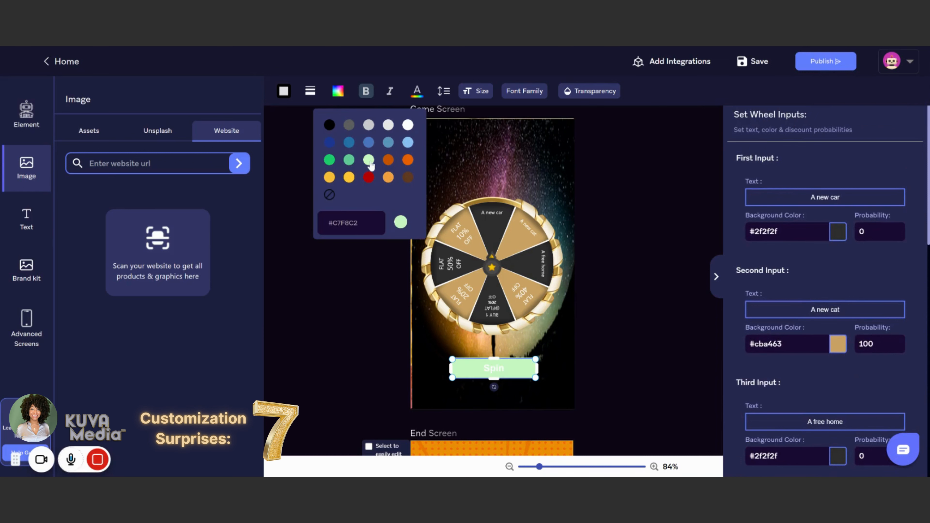
left_click(368, 177)
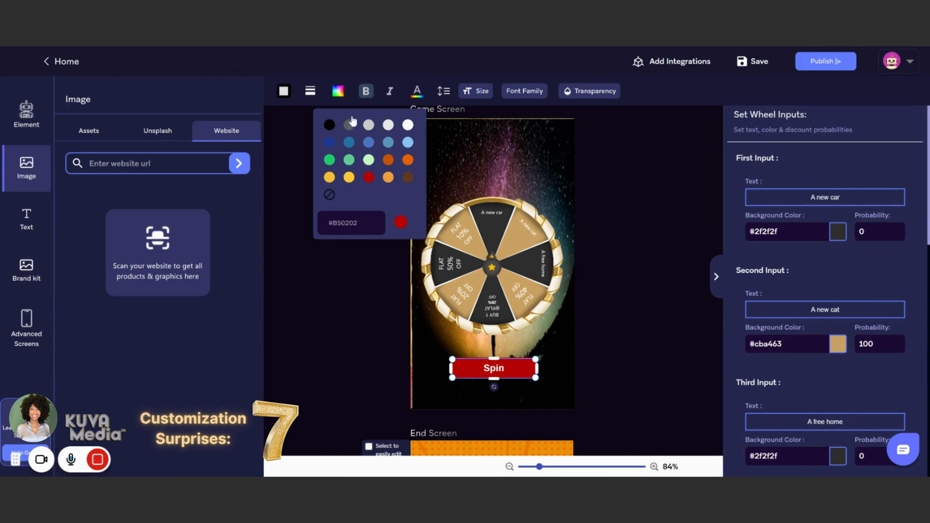
Step: Hide the wheel input settings to give the game screen more room
left_click(552, 175)
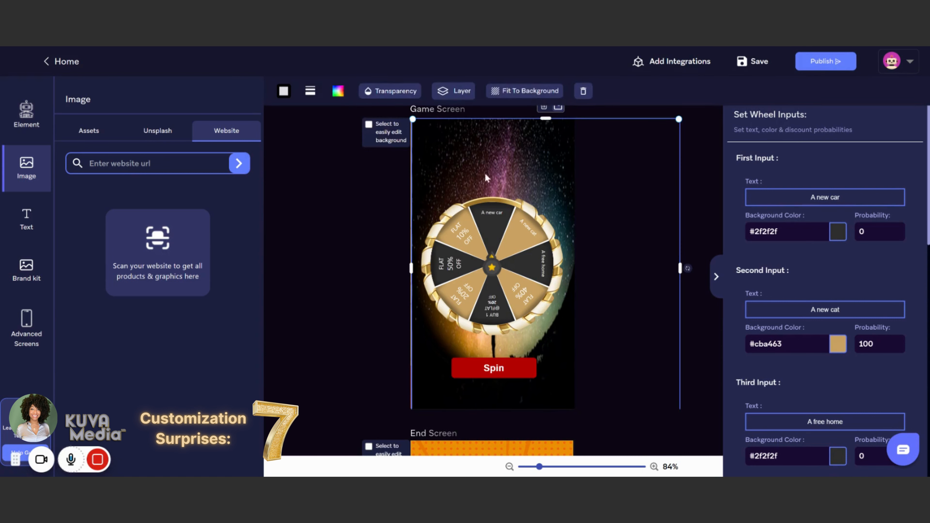
left_click(367, 178)
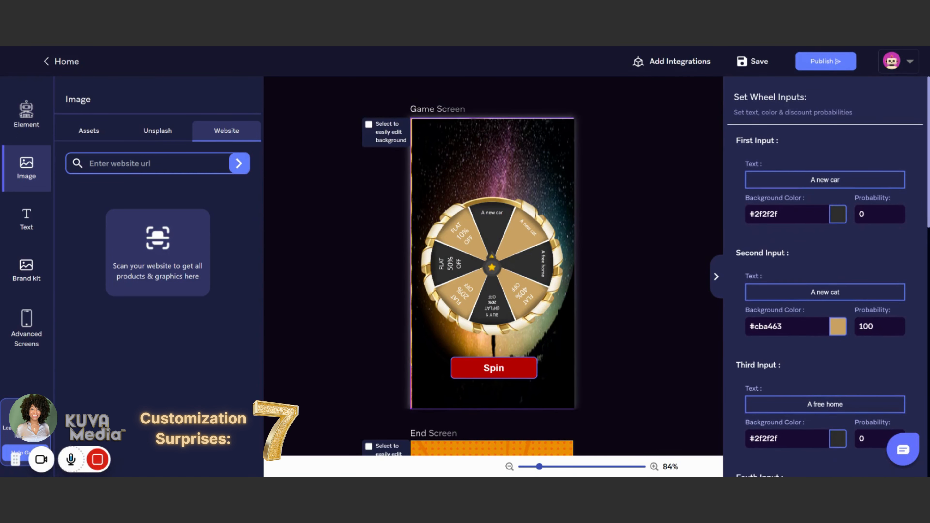
left_click(493, 368)
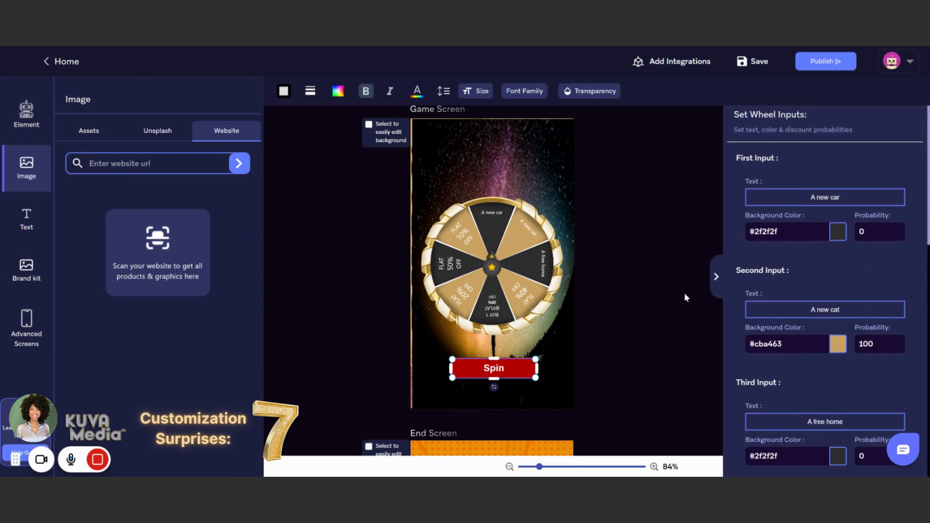
left_click(716, 276)
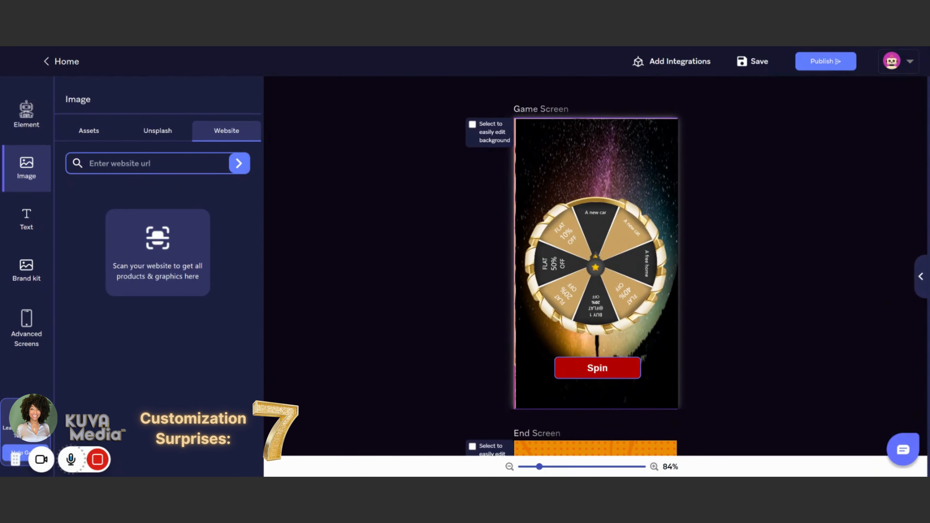
Step: Change the Spin button's fill color to #cba463 to match the wheel's gold slices
left_click(625, 376)
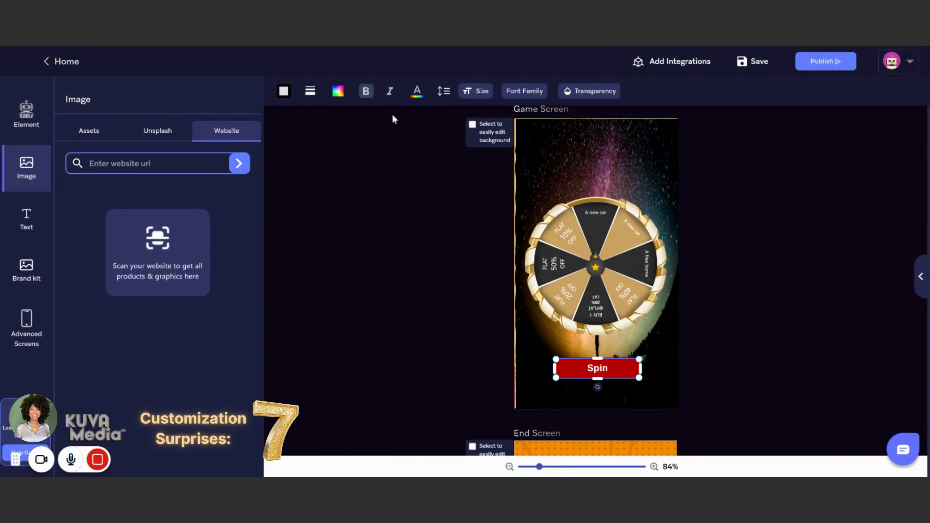
mouse_move(582, 96)
mouse_move(339, 96)
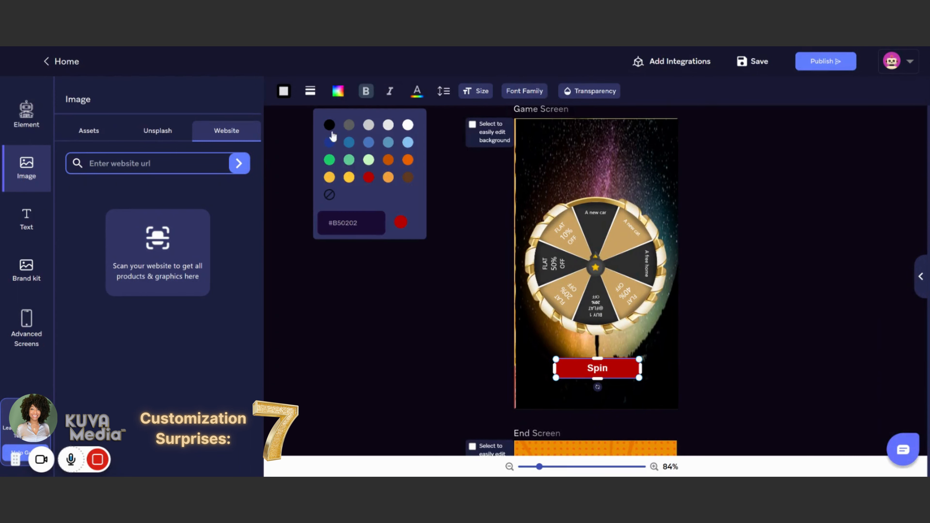
left_click(360, 223)
left_click_drag(359, 223, 337, 223)
type("acced")
mouse_move(342, 100)
type("cba463")
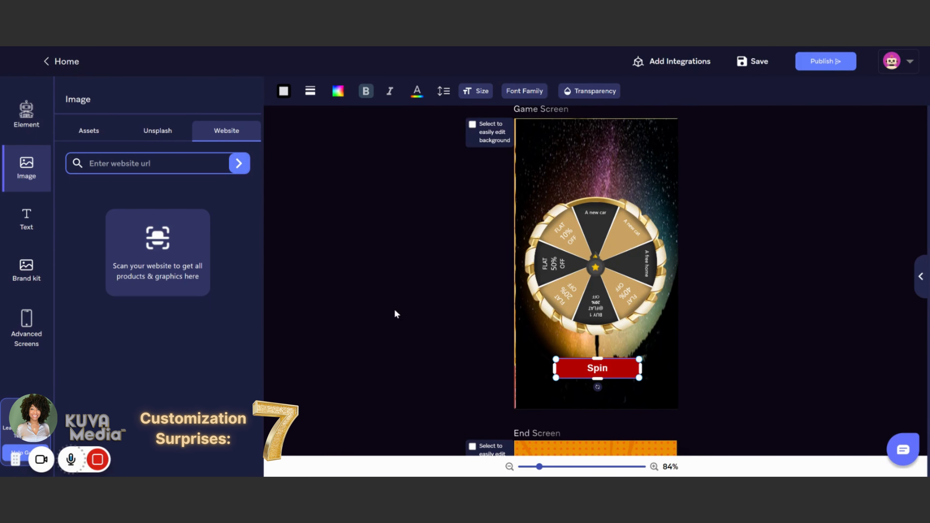
left_click(400, 222)
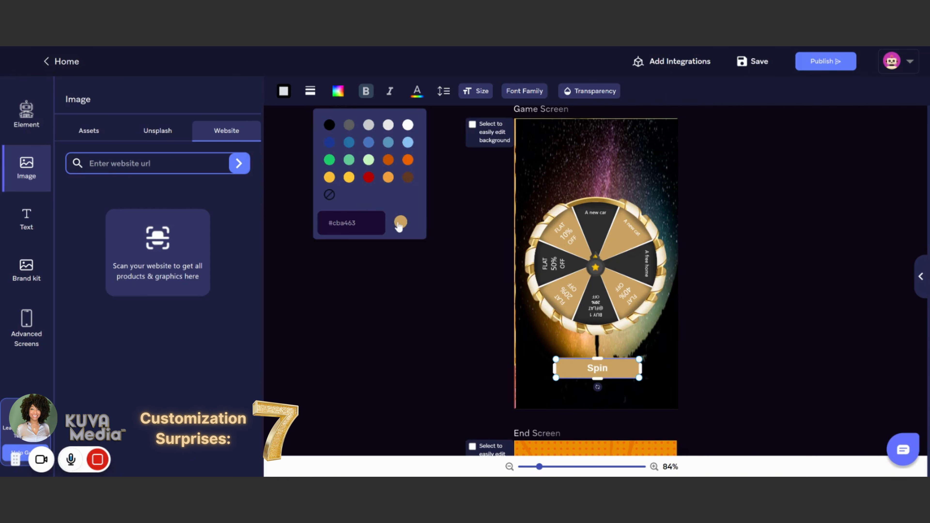
left_click(505, 92)
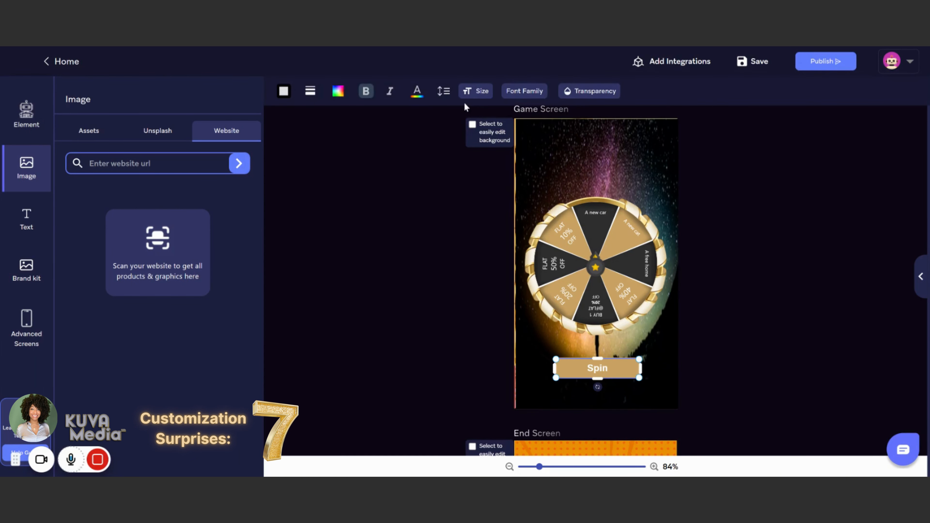
Step: Enter 4 in the Spin button's border settings and bring up its border color choices
mouse_move(309, 93)
left_click(496, 394)
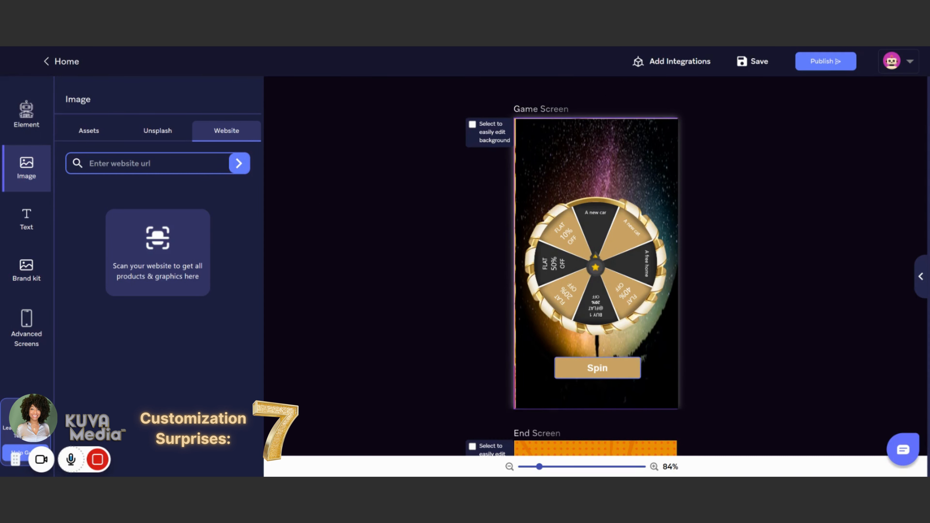
left_click(589, 368)
left_click(461, 348)
left_click(620, 379)
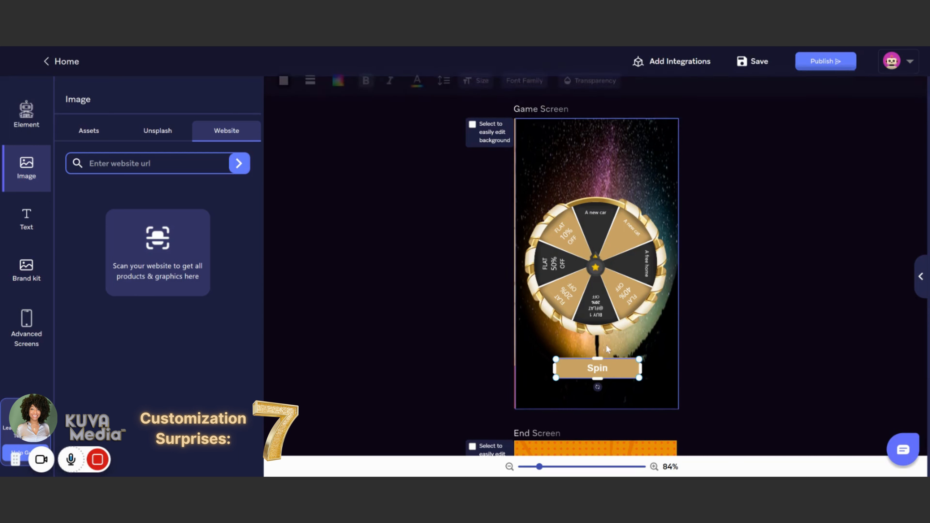
left_click(310, 91)
left_click_drag(312, 212, 352, 212)
type("4")
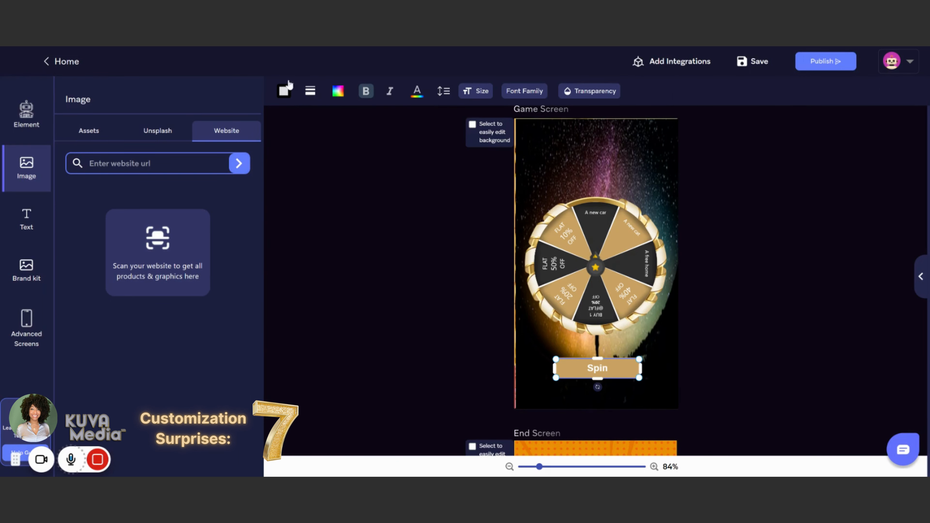
mouse_move(283, 94)
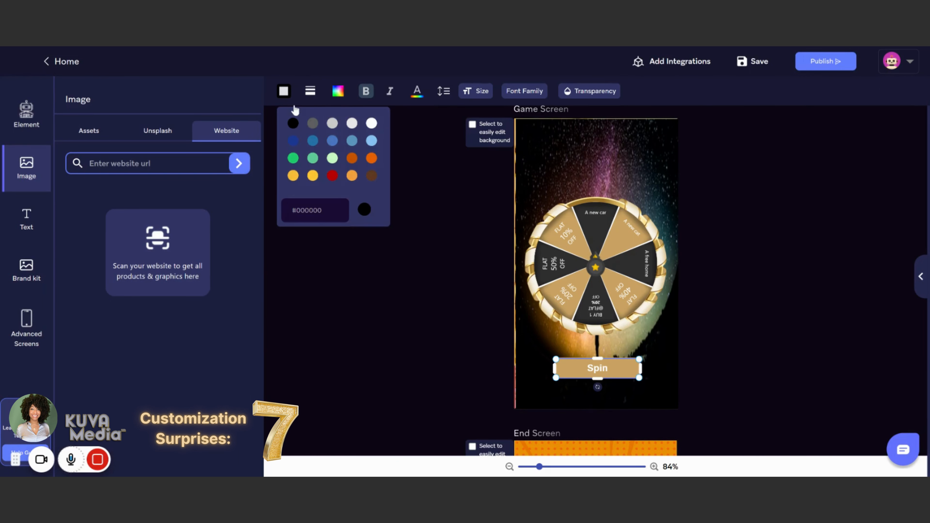
left_click_drag(622, 370, 619, 370)
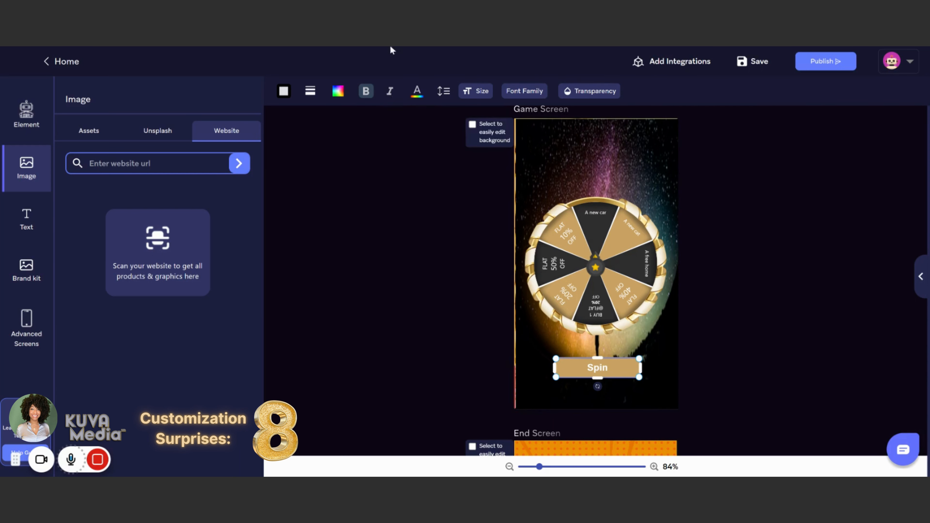
Step: Try to apply text color #2f2f2f to the Spin button with the whole button selected
mouse_move(416, 92)
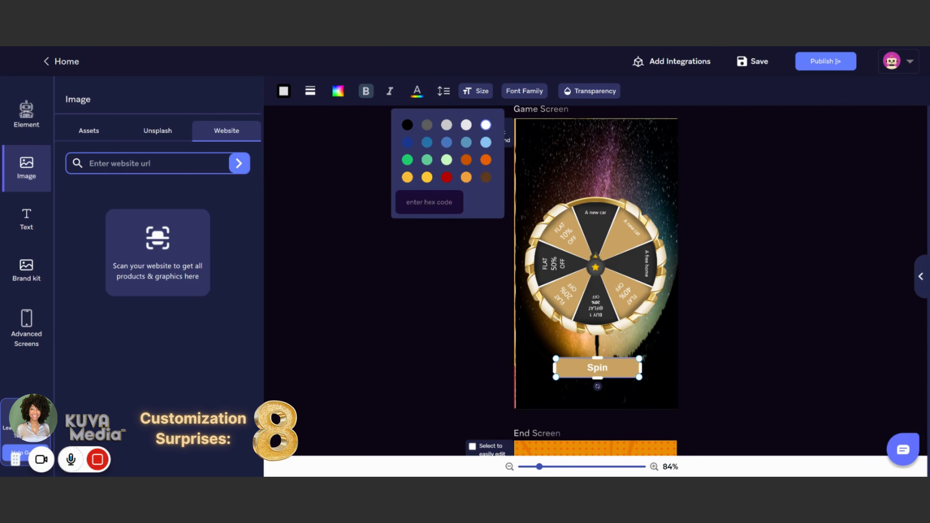
type("#2f2f2f")
left_click(478, 203)
left_click(488, 310)
left_click(575, 366)
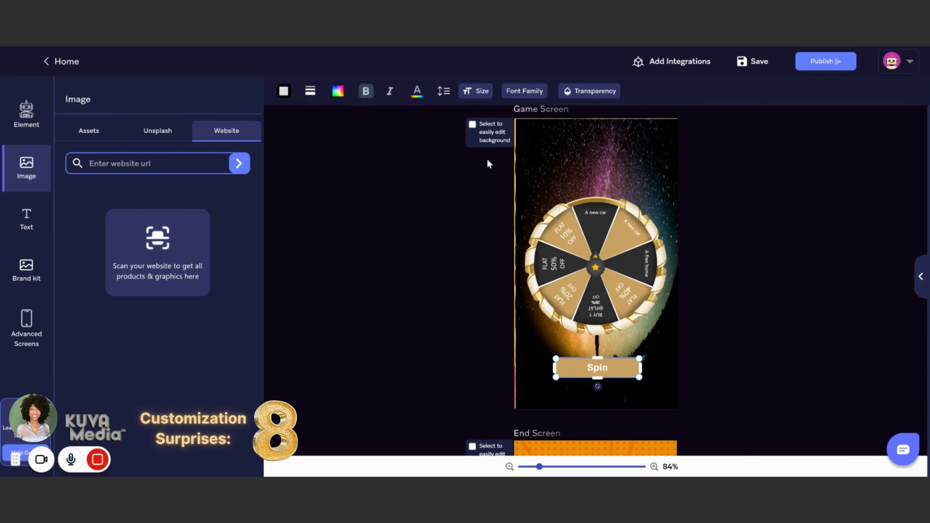
Step: Reenter #2f2f2f as the Spin button's text color and try applying it a second time
mouse_move(416, 97)
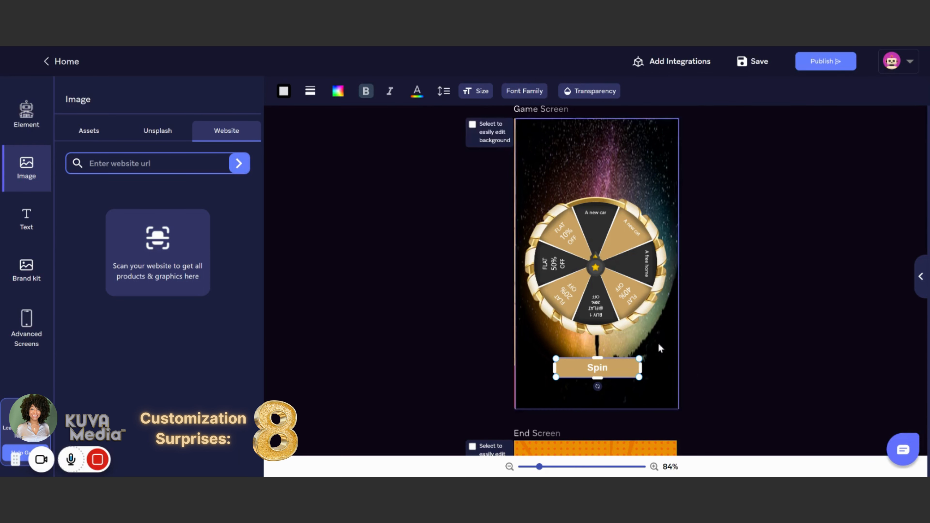
key("BackSpace")
key("BackSpace")
key("BackSpace")
key("BackSpace")
key("BackSpace")
key("BackSpace")
type("#2f2f2f")
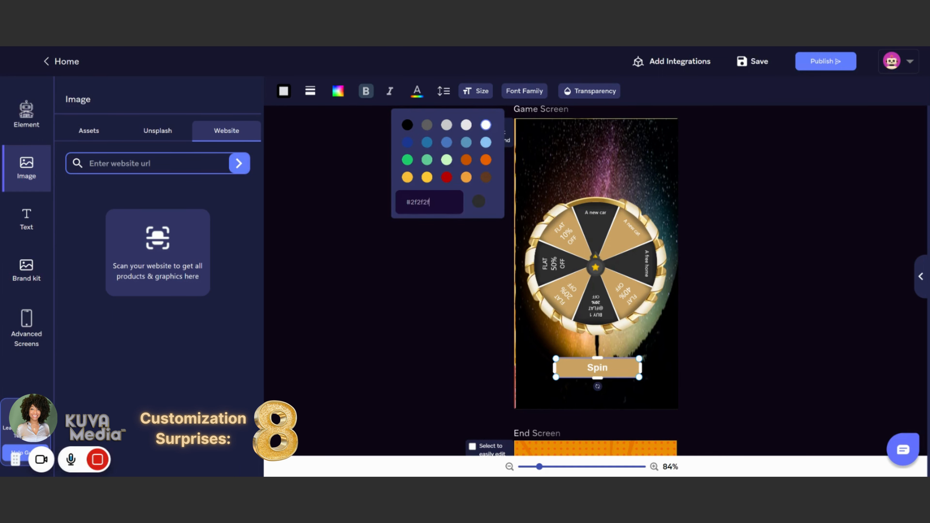
left_click(478, 202)
left_click(542, 388)
left_click(597, 367)
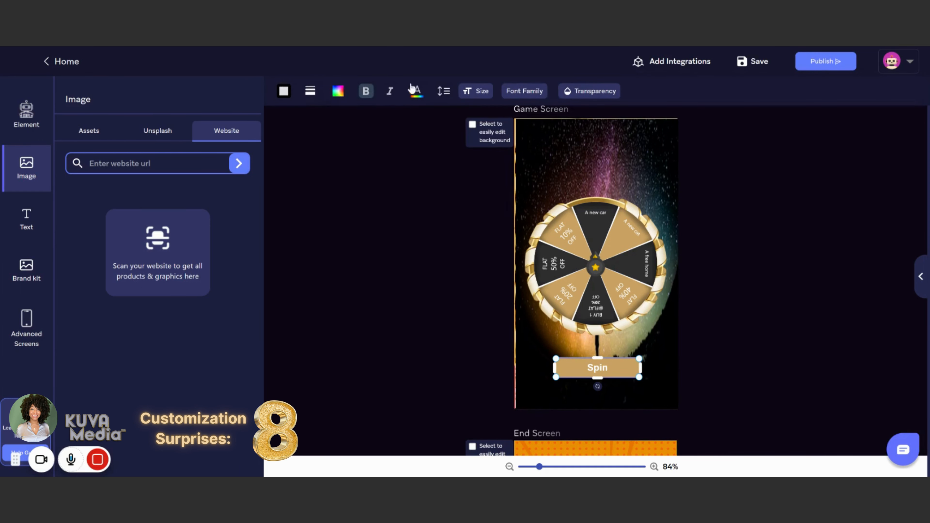
Step: Try the Spin button's text color once more, adding the missing # in front of 2f2f2f before applying it
mouse_move(416, 96)
left_click(426, 202)
type("2f2f2f")
key("Left")
key("Left")
key("Left")
key("Left")
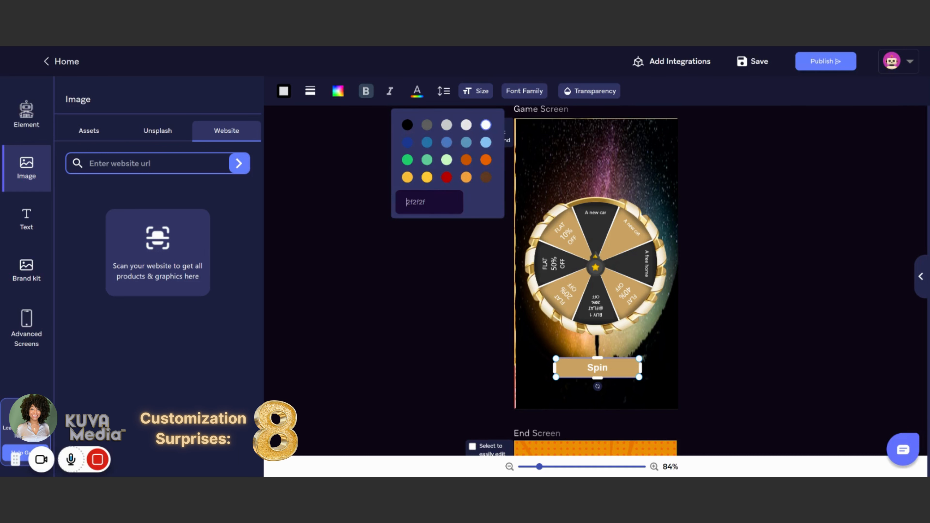
type("#")
left_click(479, 203)
left_click(493, 345)
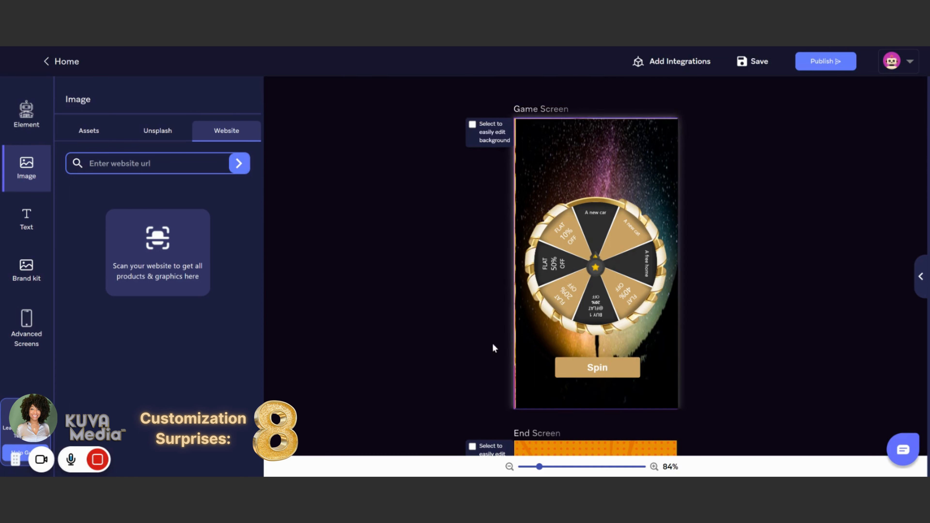
Step: Select the word Spin inside the button and set its text color to #2f2f2f
left_click(599, 367)
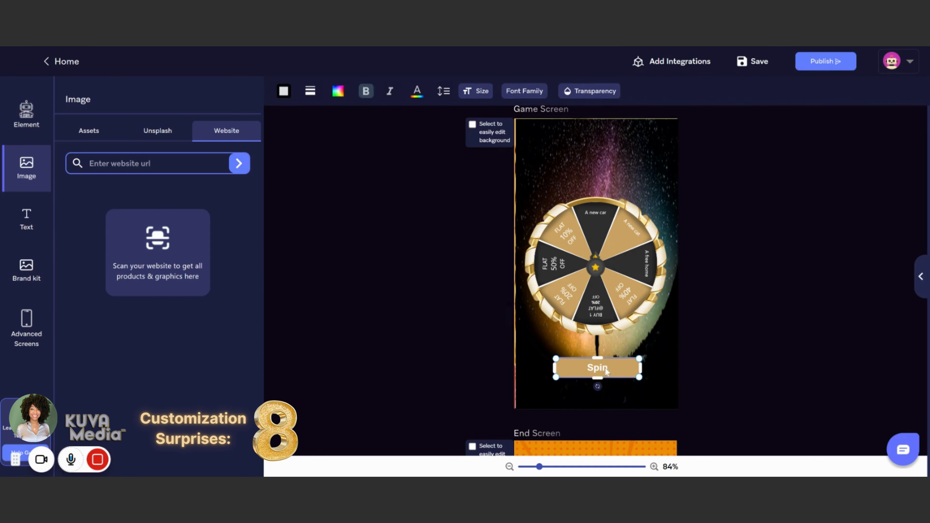
double_click(597, 368)
left_click(421, 94)
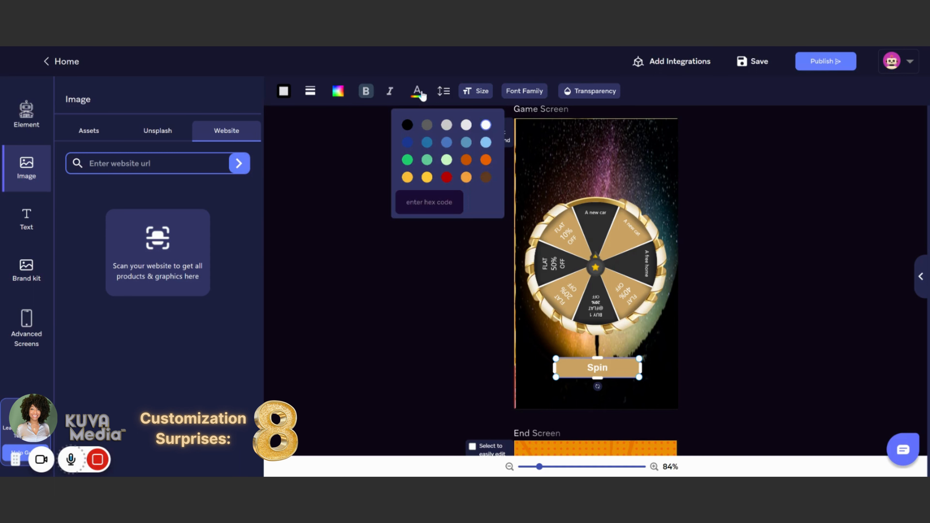
left_click(423, 96)
double_click(597, 368)
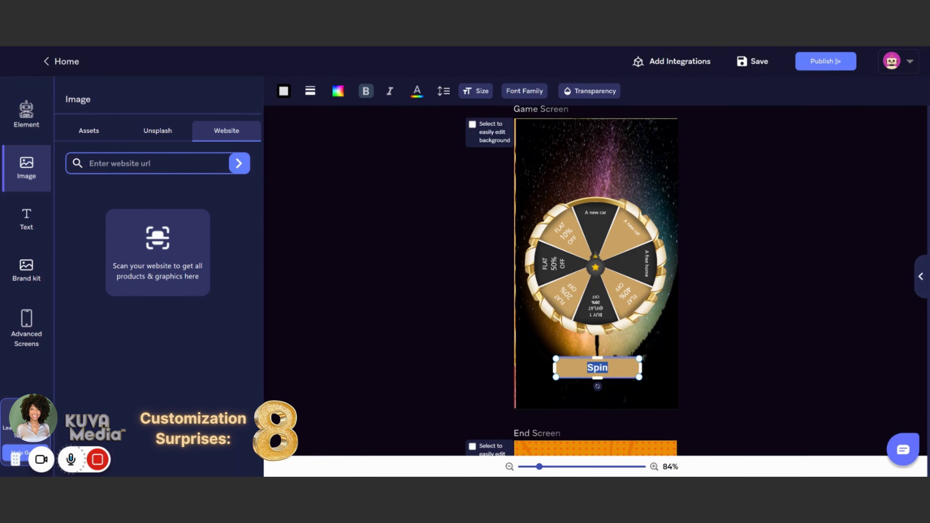
left_click(417, 93)
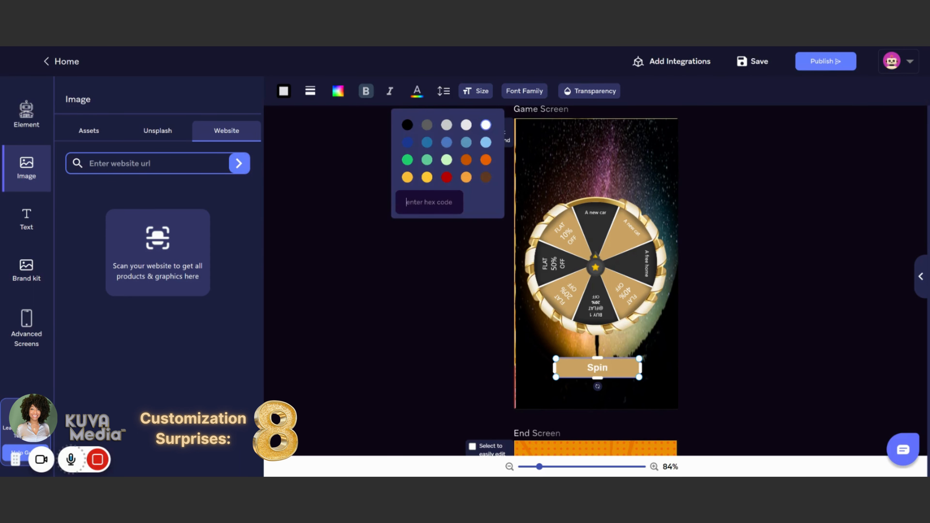
type("#2f2f2")
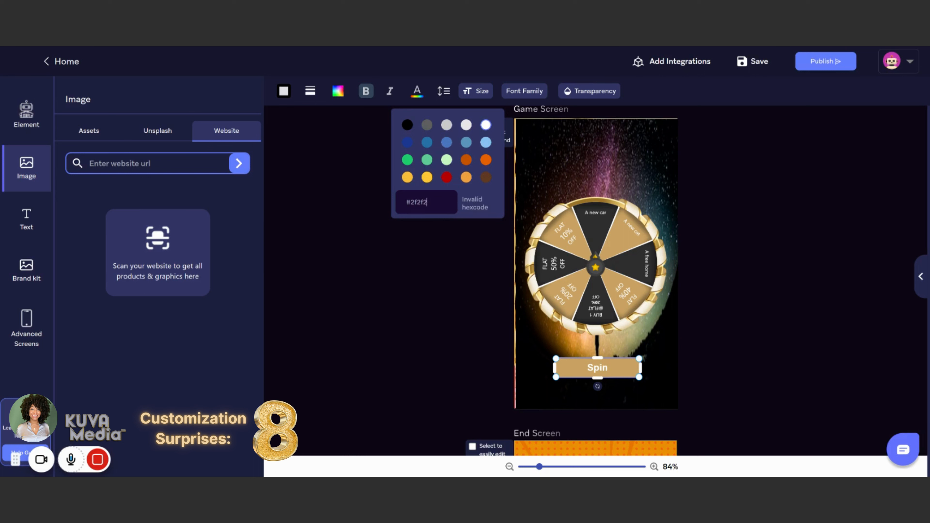
type("f")
left_click(477, 202)
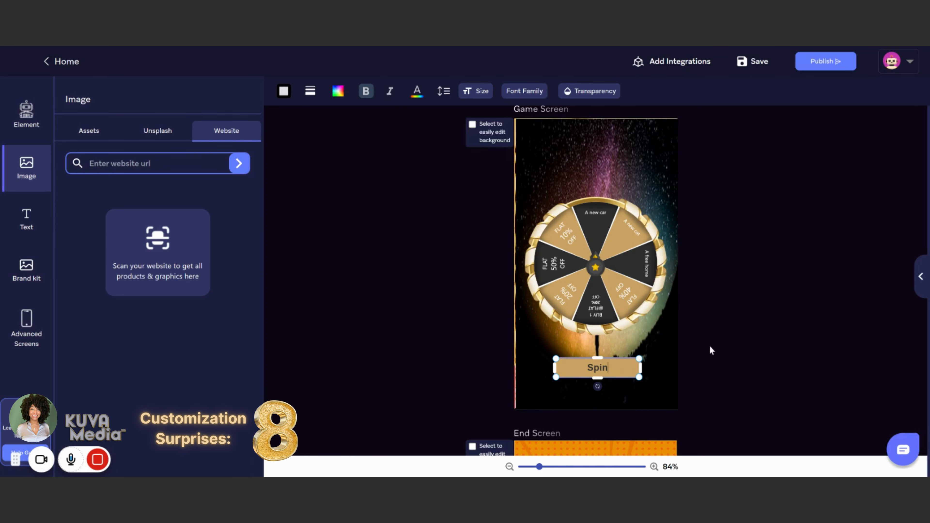
Step: Color only the letter n of the Spin button's label with the lighter green preset
key("shift+Left")
key("shift+Left")
key("shift+Left")
key("shift+Left")
key("Right")
key("shift+Left")
left_click(408, 97)
double_click(428, 202)
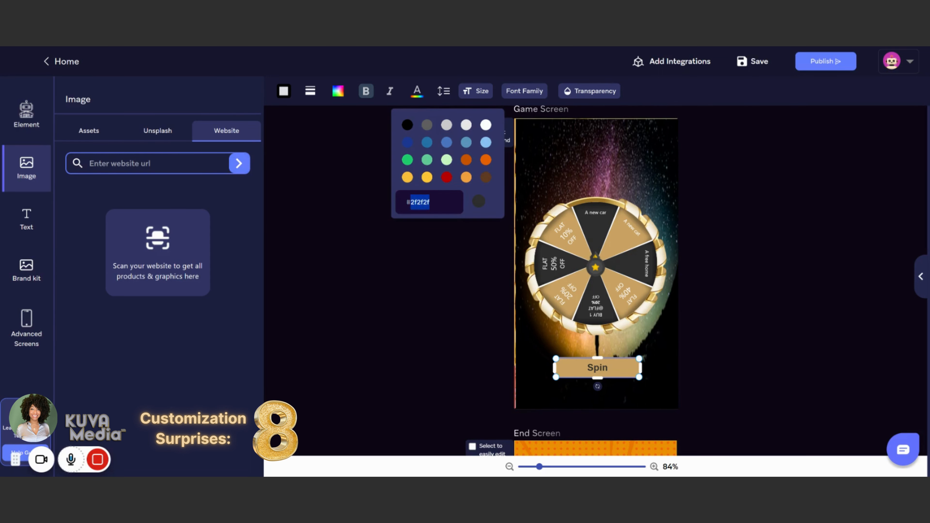
left_click(429, 162)
left_click(681, 353)
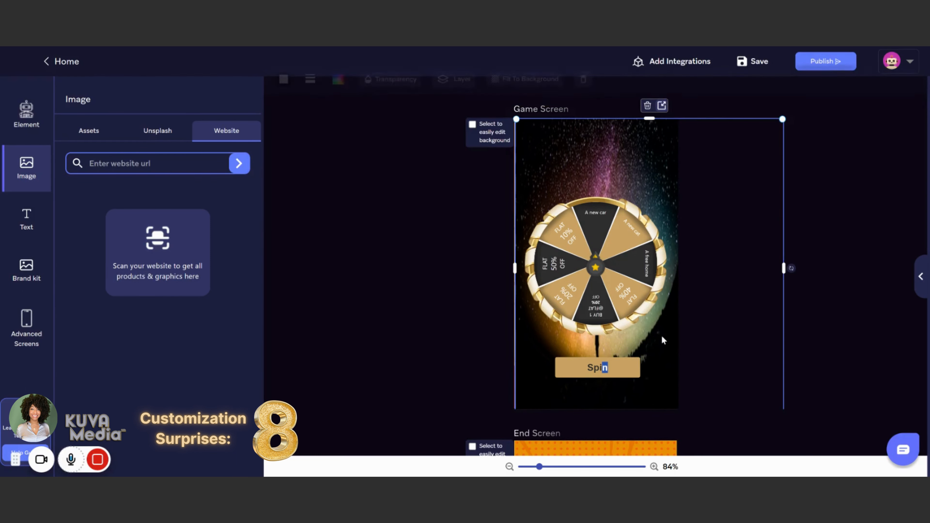
left_click(605, 368)
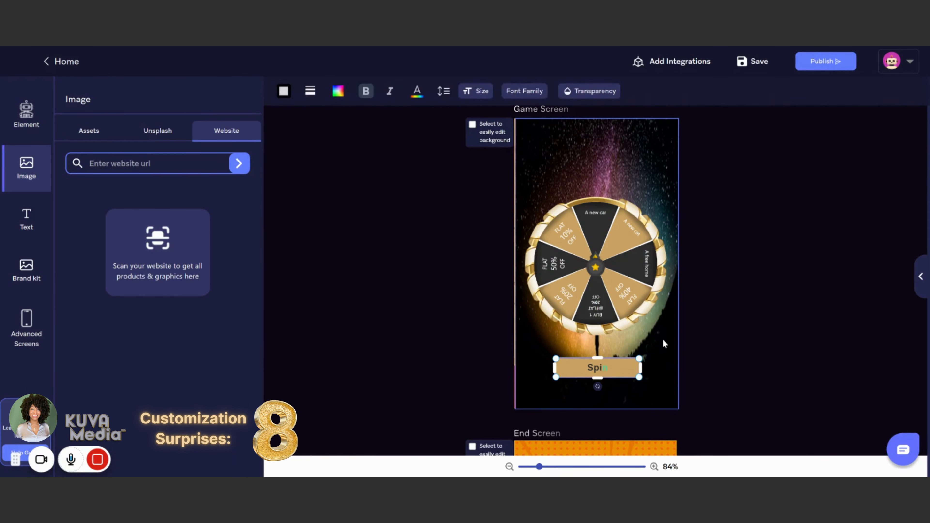
left_click(662, 340)
left_click(601, 368)
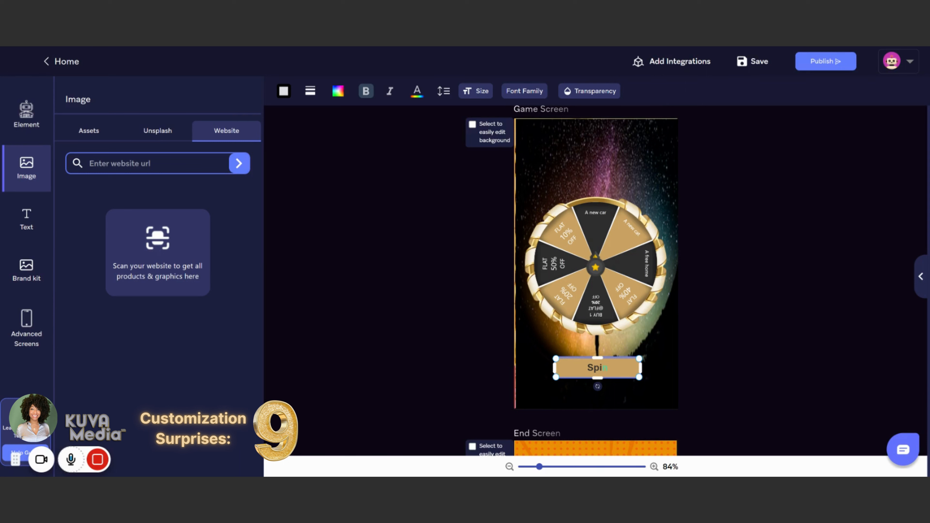
mouse_move(607, 368)
left_mouse_down()
mouse_move(587, 367)
mouse_move(608, 368)
left_mouse_up()
left_click(661, 340)
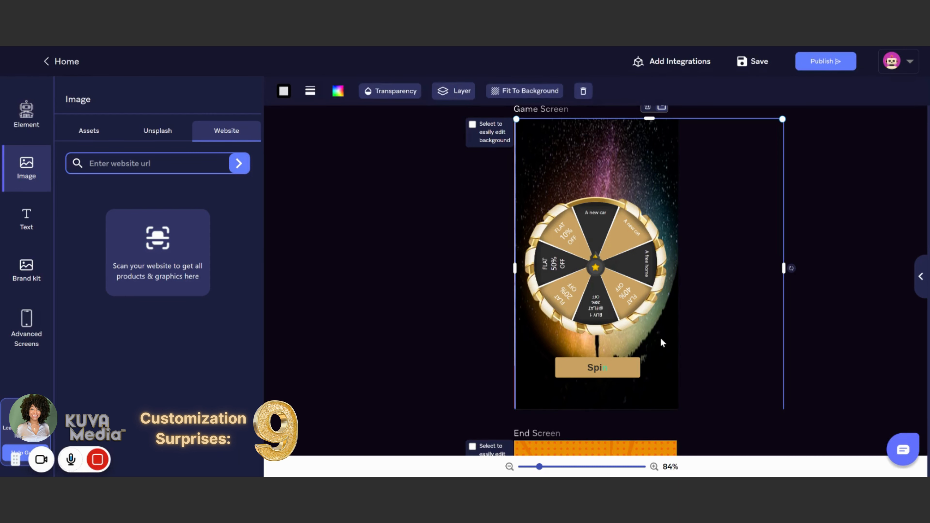
left_click(600, 368)
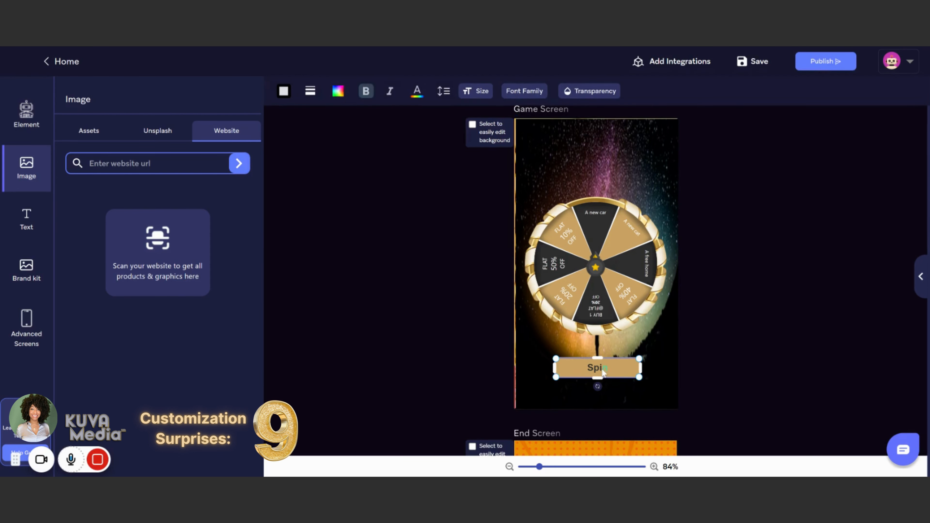
Step: Apply Fit To Background to the starry sky image on the game screen
left_click(561, 146)
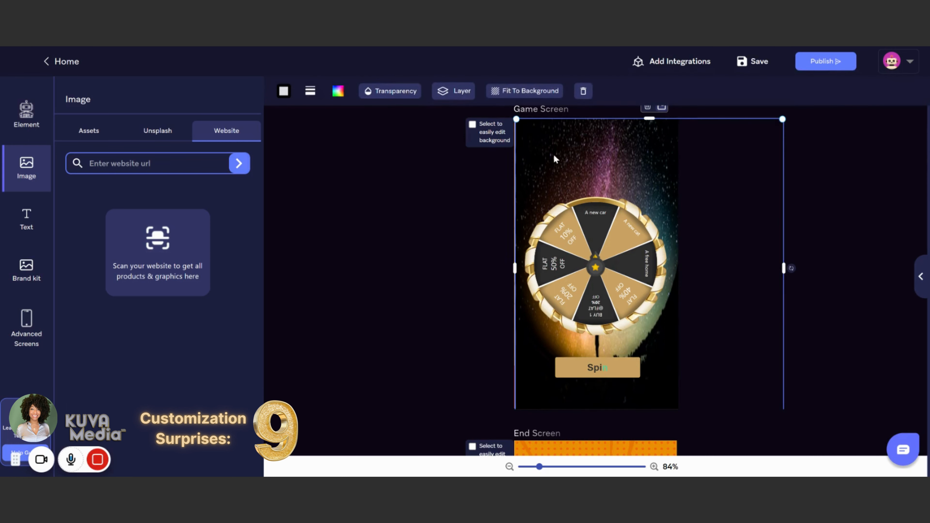
left_click(533, 91)
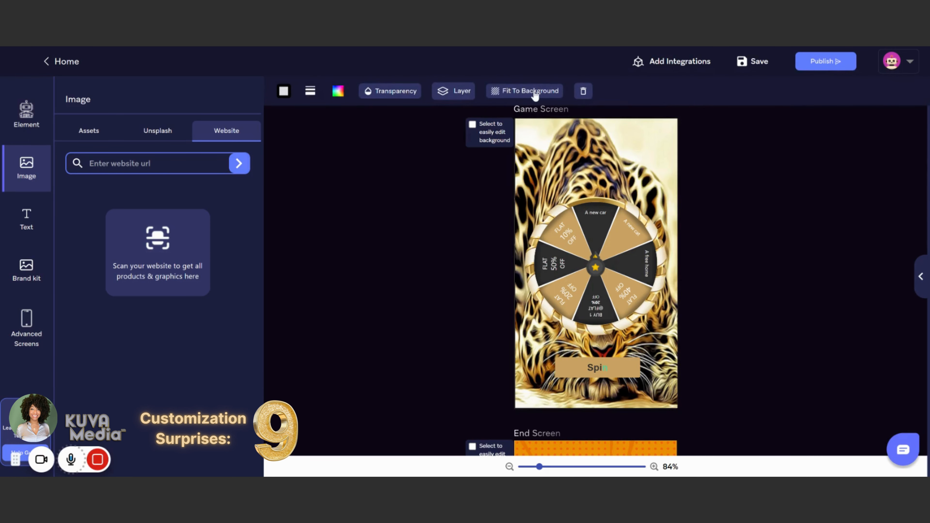
Step: Delete the leopard image from the game screen
left_click(559, 145)
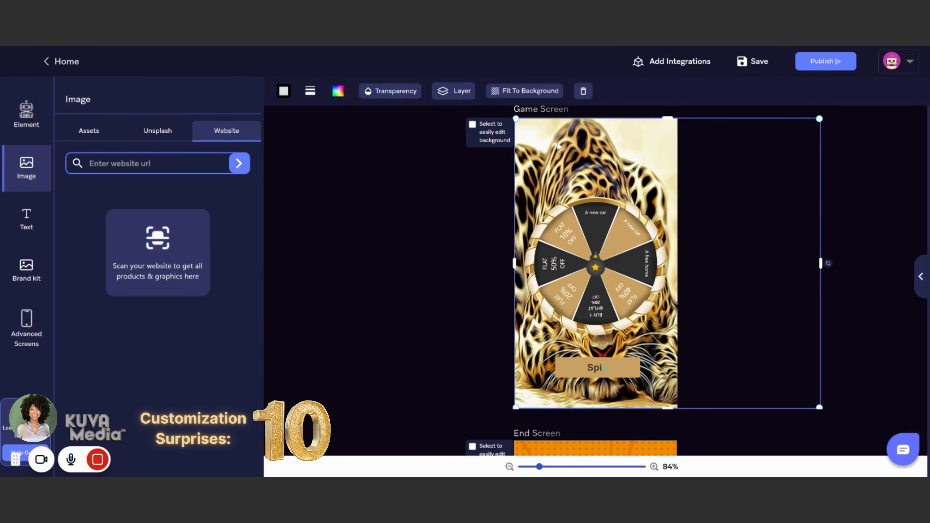
key("Delete")
Step: Fade the game screen's starry sky background to about half transparency
left_click(559, 147)
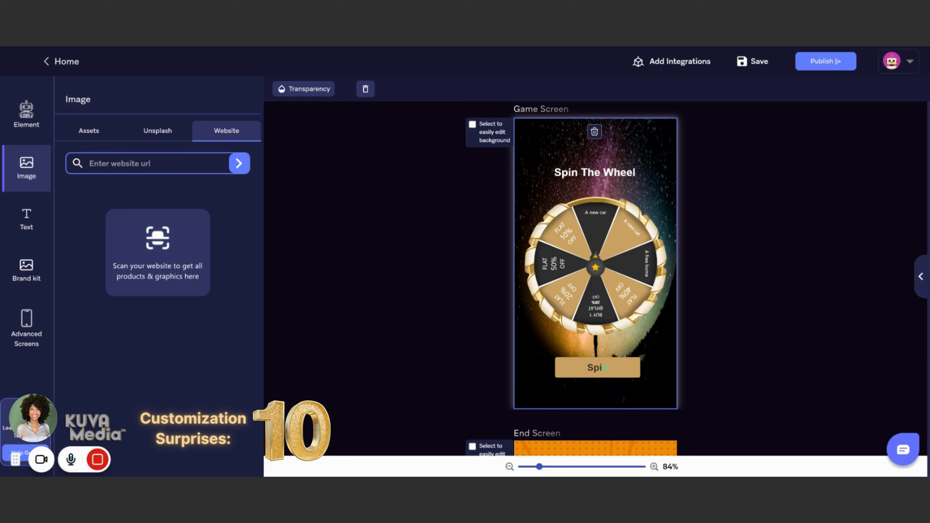
left_click(304, 88)
left_click_drag(335, 142, 288, 150)
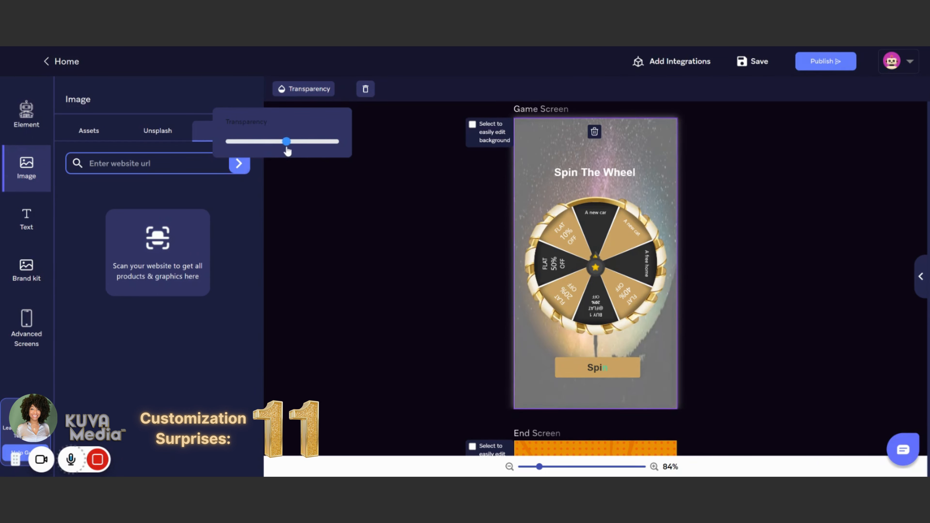
left_click(385, 189)
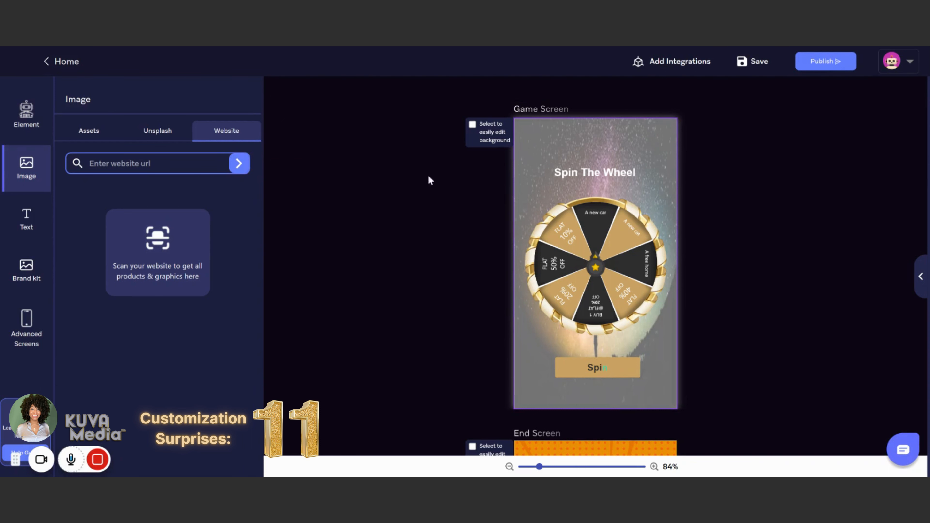
Step: Restore the starry sky background of the game screen to full opacity
left_click(563, 134)
left_click(288, 99)
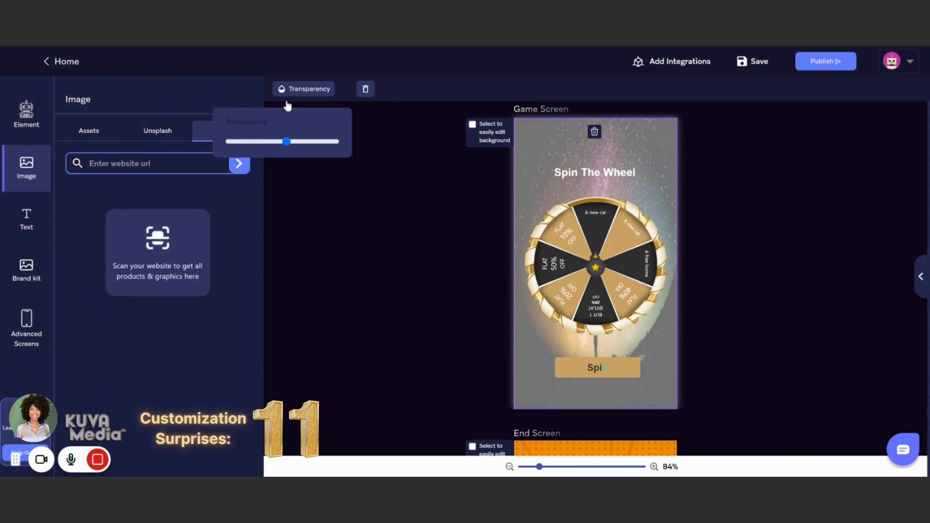
left_click_drag(283, 147, 376, 158)
left_click(452, 254)
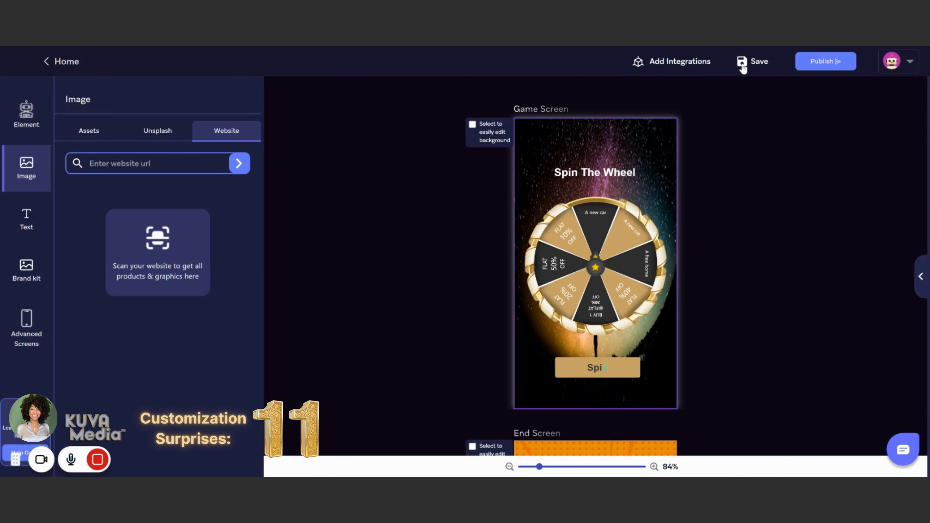
Step: Look at the text presets and create a brand kit named Test
left_click(16, 228)
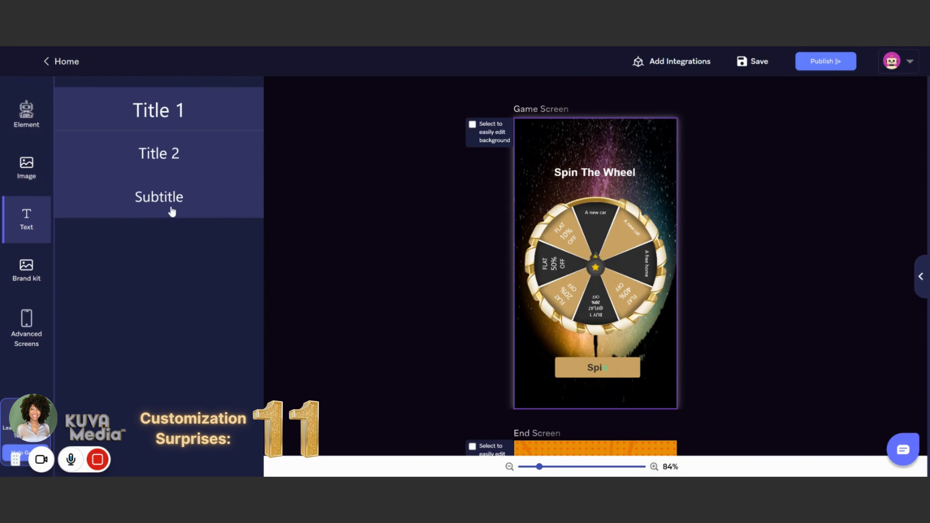
left_click(27, 267)
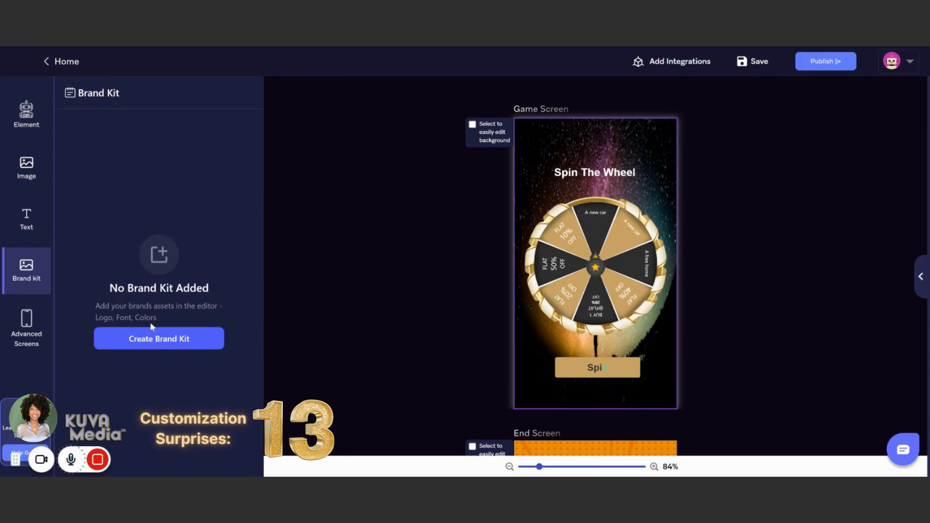
left_click(132, 344)
type("Test")
left_click(491, 296)
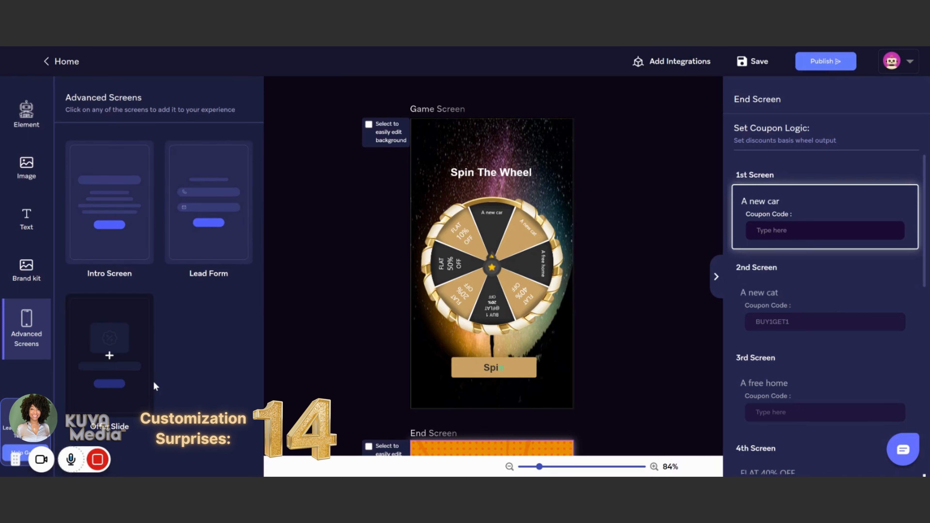
scroll(633, 298, "down", 8)
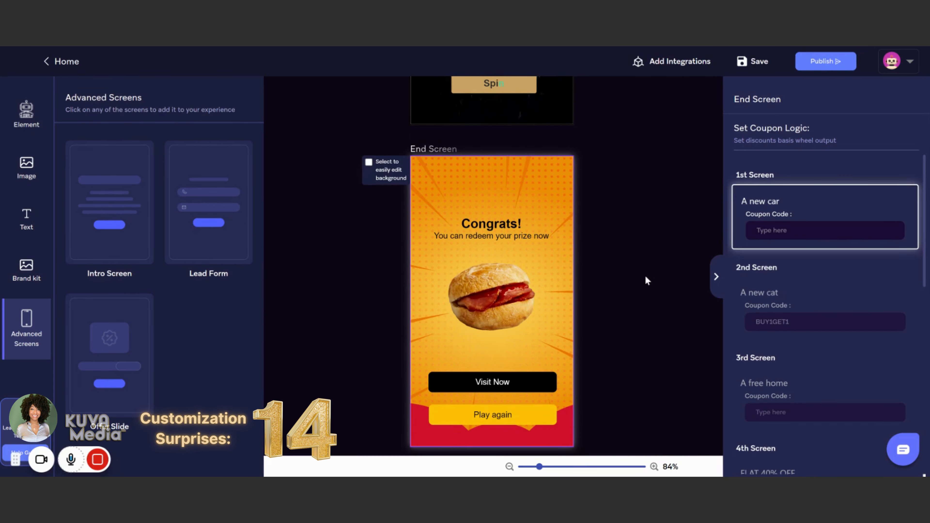
scroll(646, 280, "up", 8)
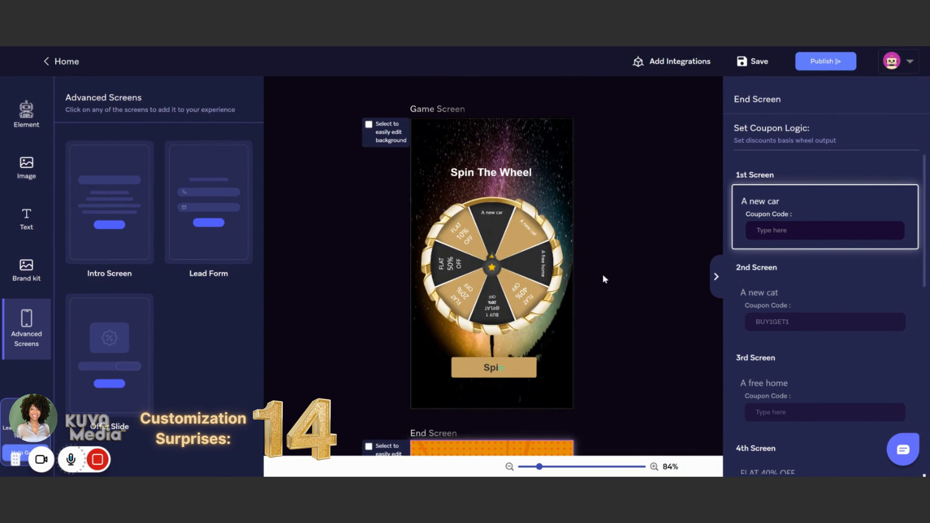
scroll(510, 330, "down", 8)
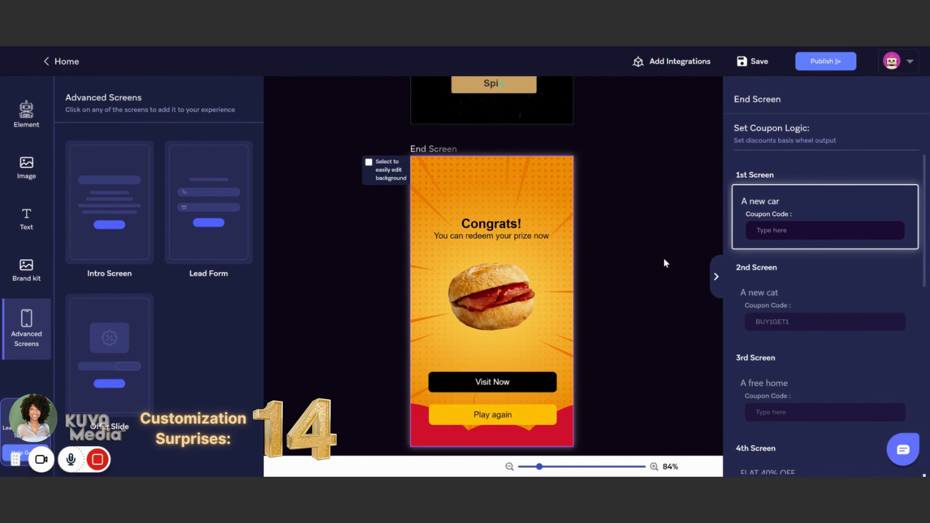
scroll(663, 257, "up", 8)
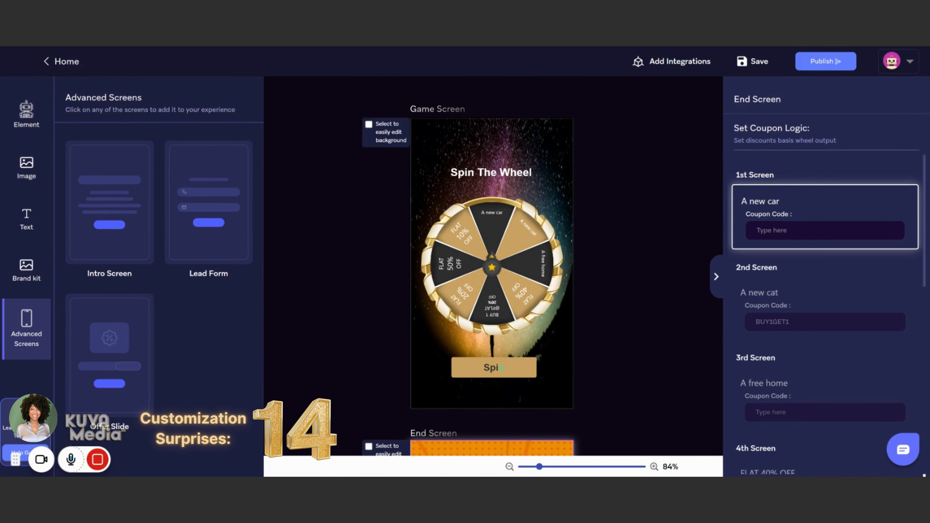
scroll(662, 262, "down", 6)
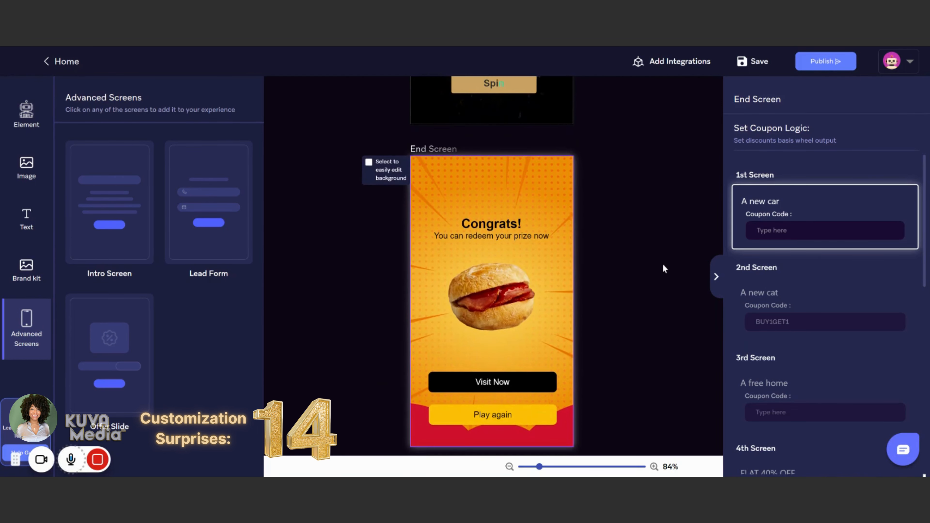
Step: Turn on easy background editing for the game screen to hide the wheel and button, and turn it off again
left_click(593, 270)
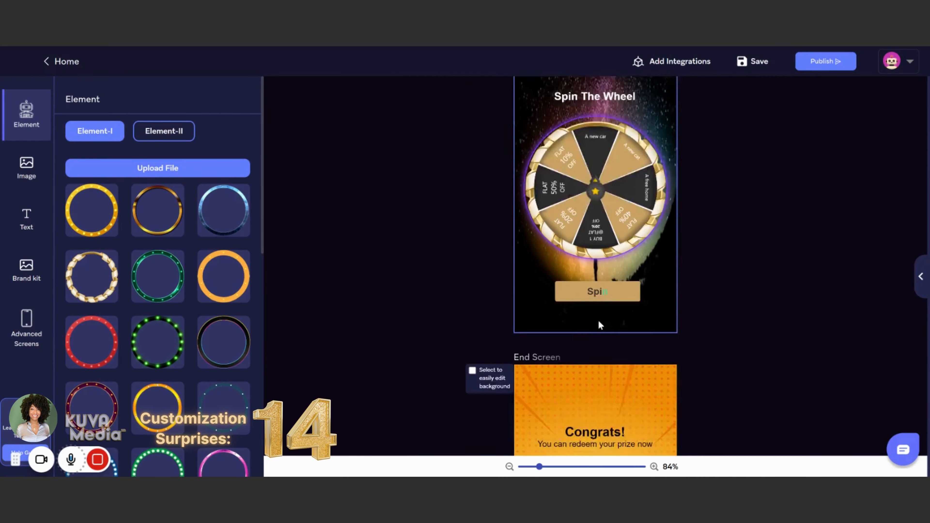
scroll(602, 301, "up", 4)
left_click(473, 124)
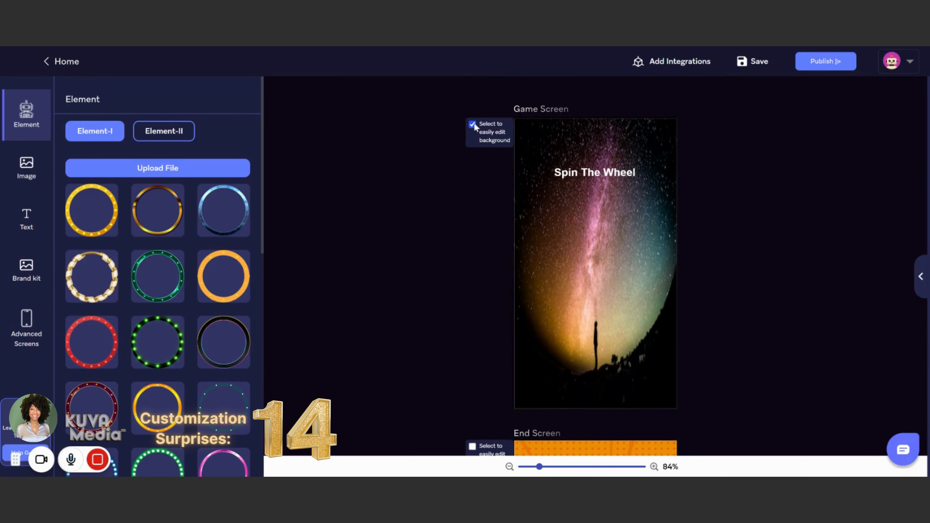
left_click(473, 125)
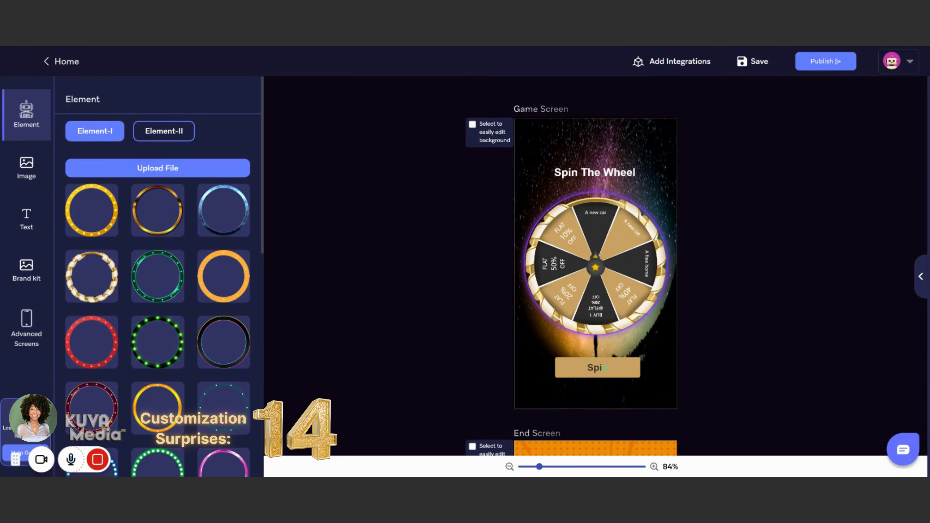
Step: Look at the integration options and briefly check the game's settings panel
left_click(660, 69)
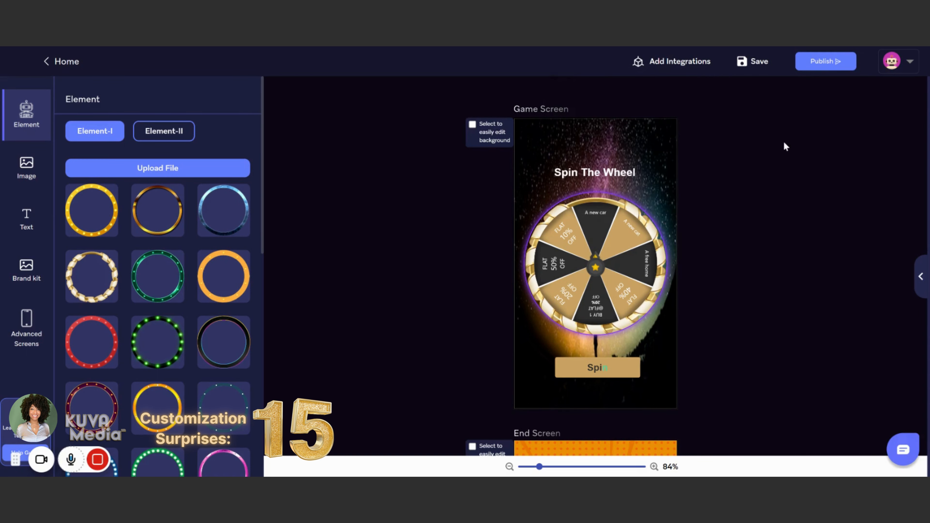
scroll(157, 274, "down", 5)
scroll(123, 220, "up", 10)
scroll(818, 210, "down", 3)
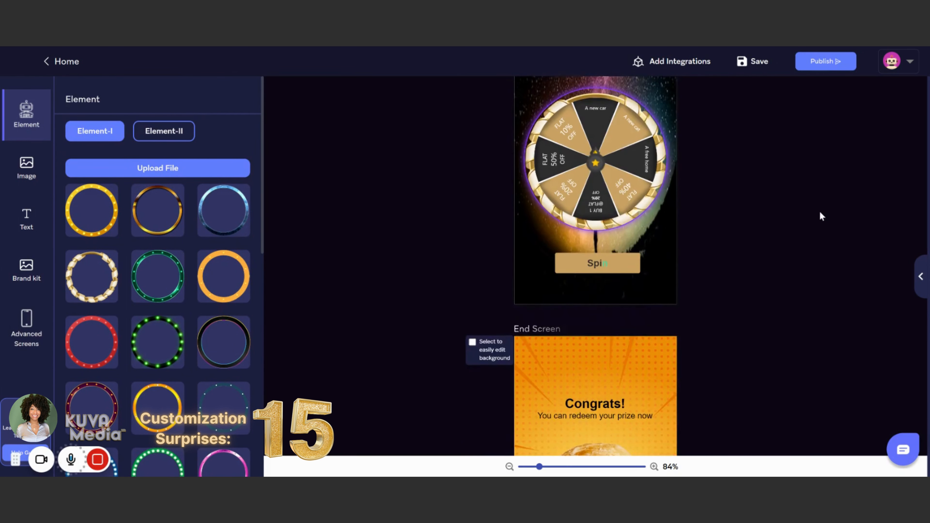
scroll(818, 232, "up", 3)
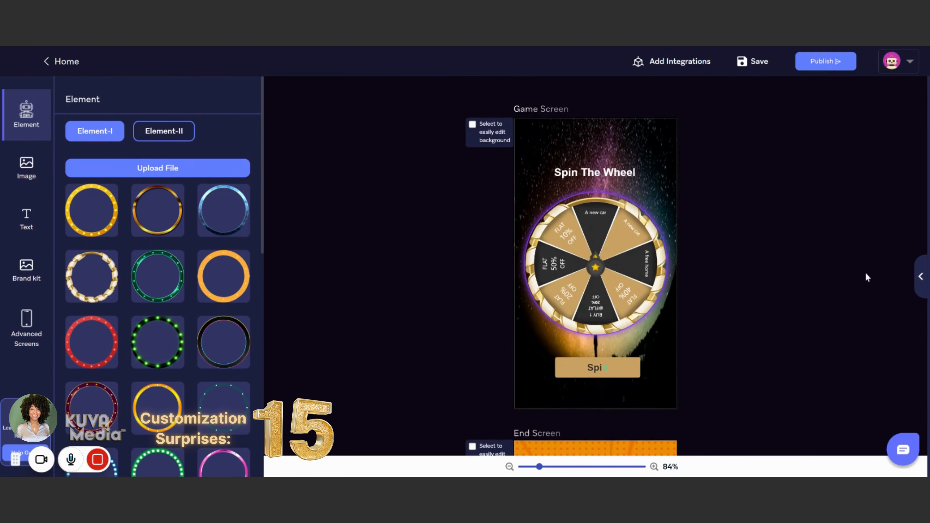
left_click(916, 282)
left_click(716, 276)
Step: Try several wheel frames, including the orange, icy blue, dotted, yellow and green-light ones, and end on the black frame
left_click(215, 280)
left_click(224, 229)
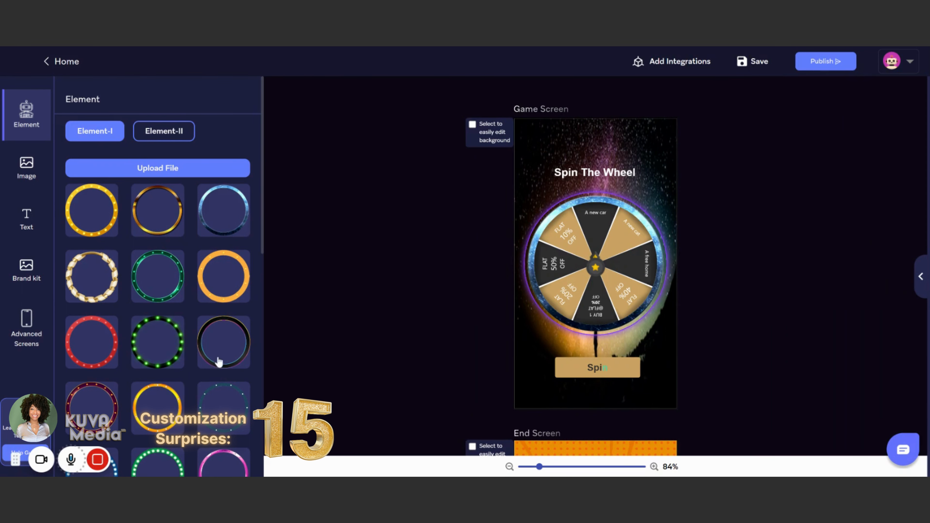
left_click(224, 344)
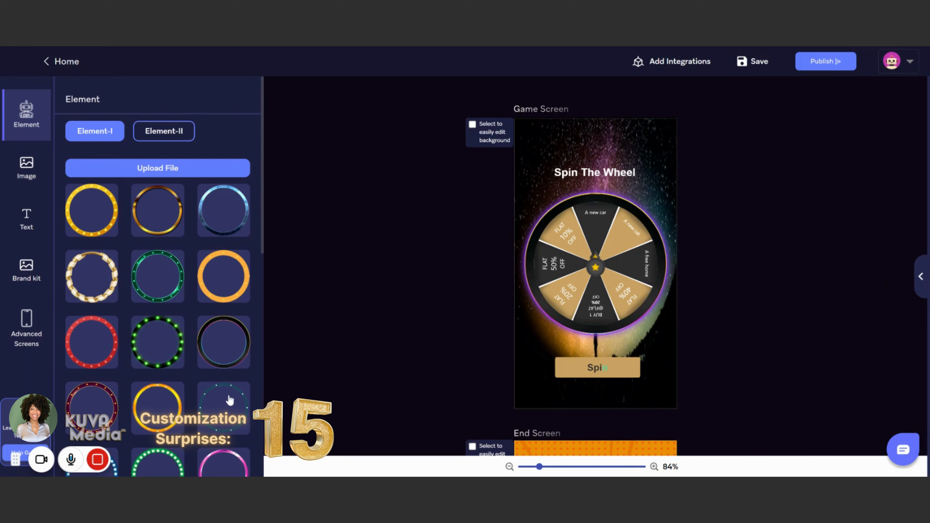
left_click(230, 402)
left_click(136, 421)
left_click(156, 351)
left_click(220, 354)
Step: Try the gold and pink wheel frames and apply the purple frame with white triangle markers
scroll(234, 368, "down", 5)
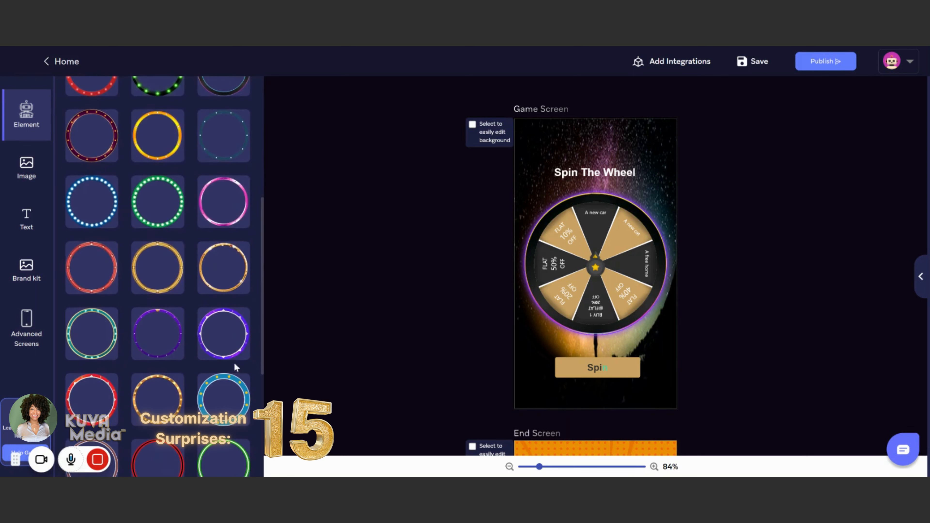
left_click(176, 280)
left_click(214, 217)
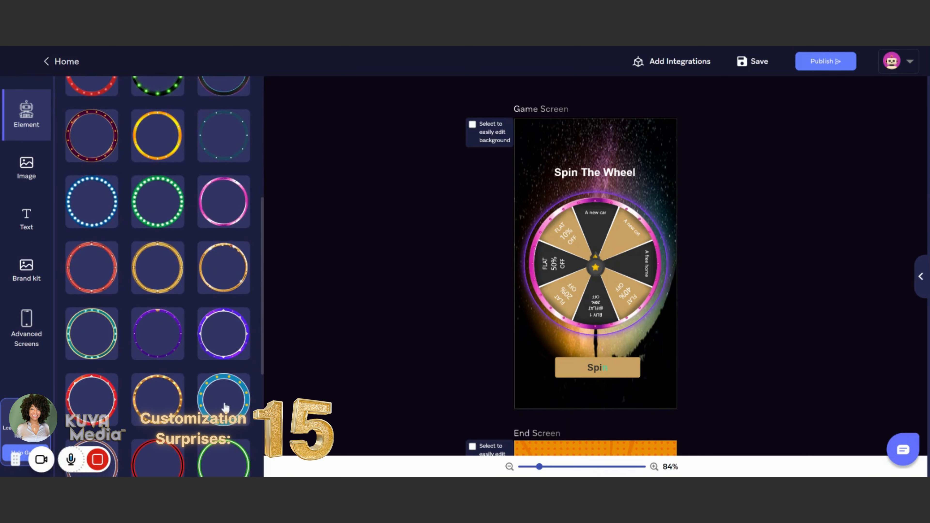
left_click(224, 340)
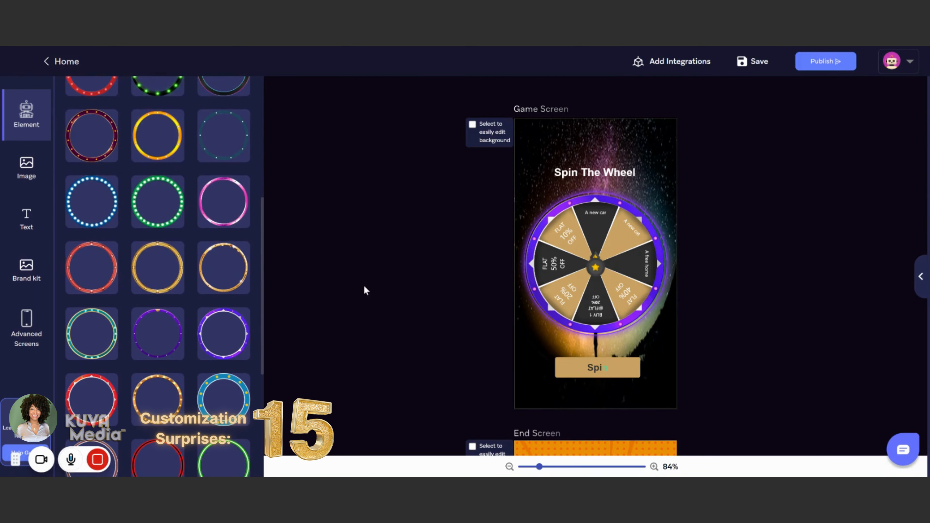